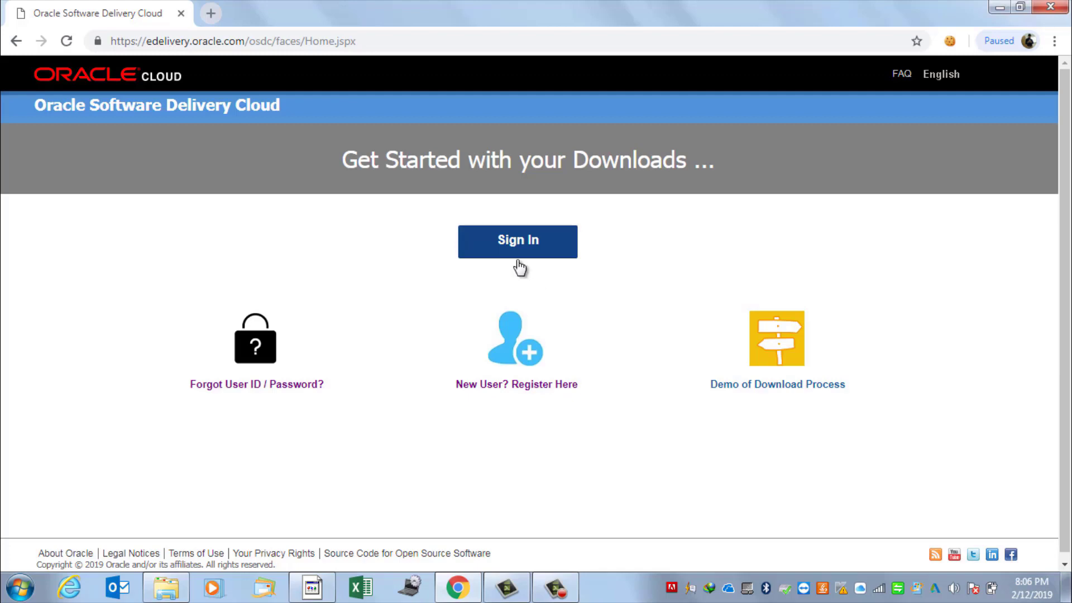
Sign in to Oracle Software Delivery Cloud with the account username and password
click(499, 253)
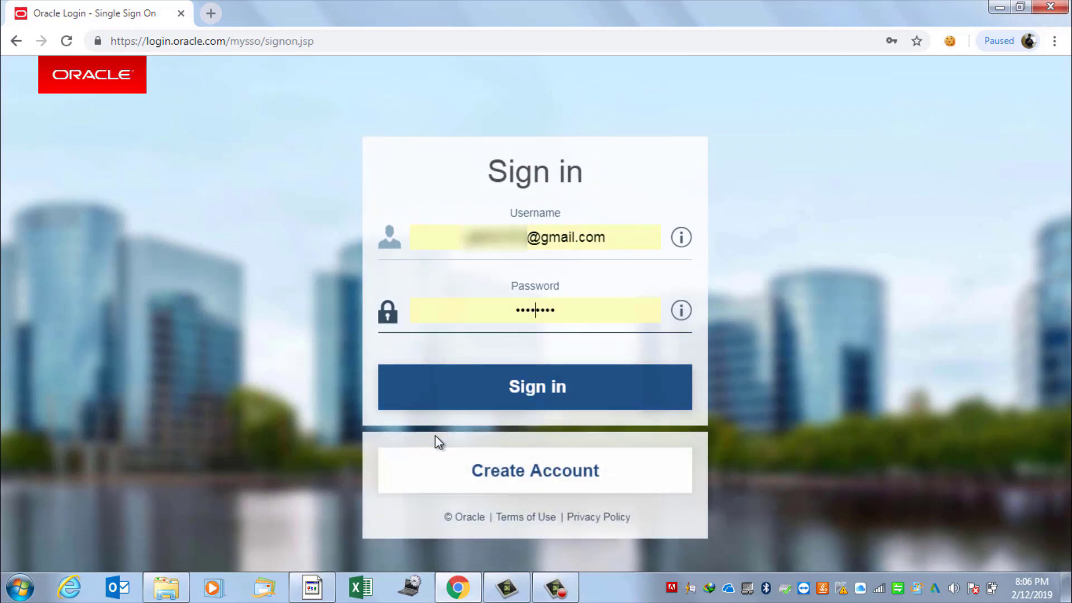
click(521, 398)
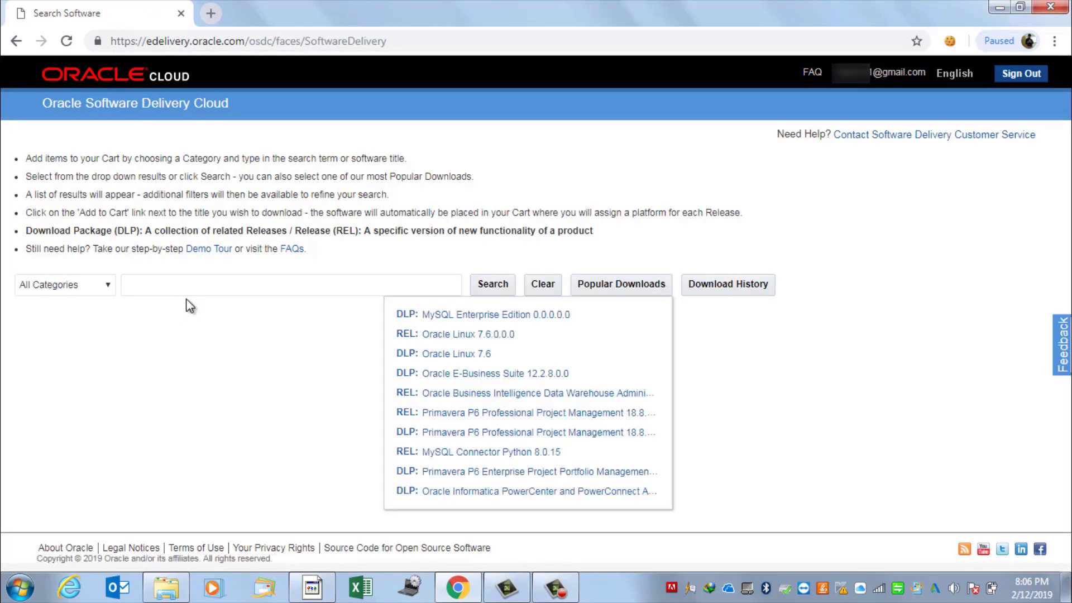
Search Download Packages for 'primavera p6 pro' and pick Primavera P6 Professional Project Management
click(84, 287)
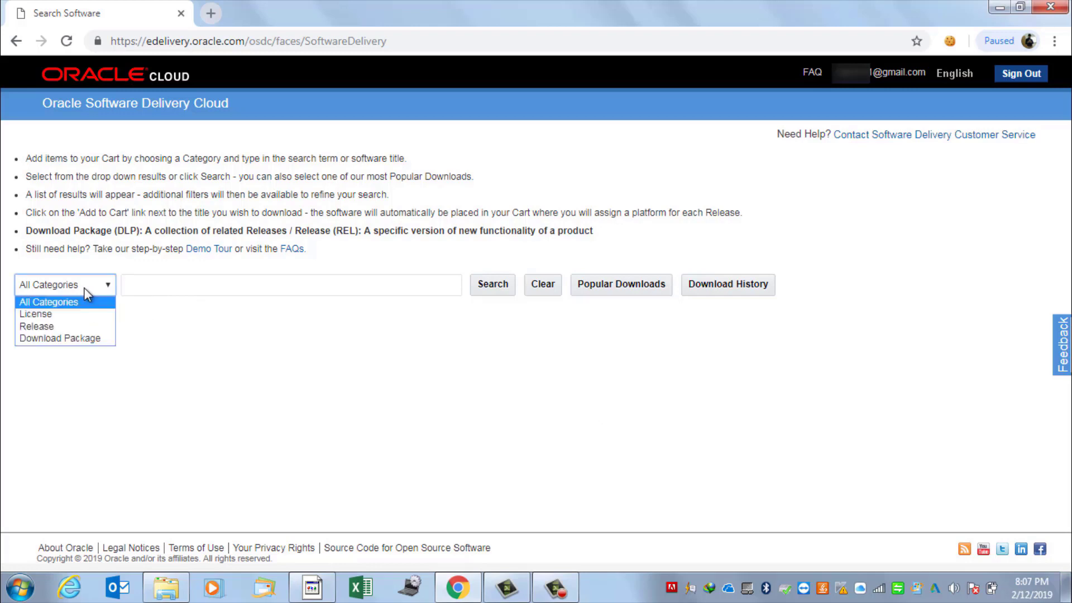
click(73, 339)
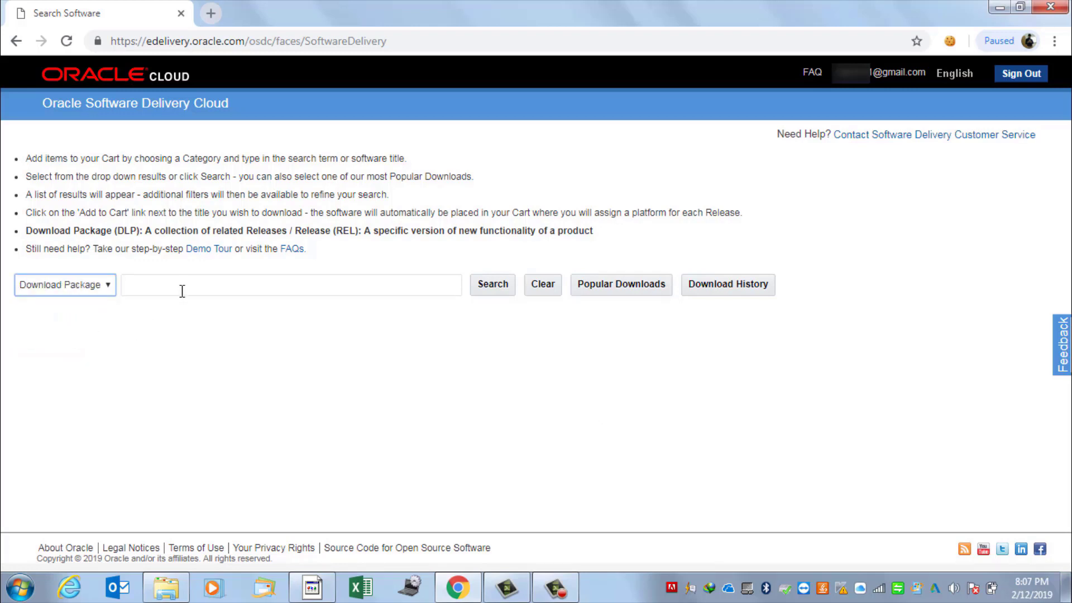
click(183, 292)
text(p)
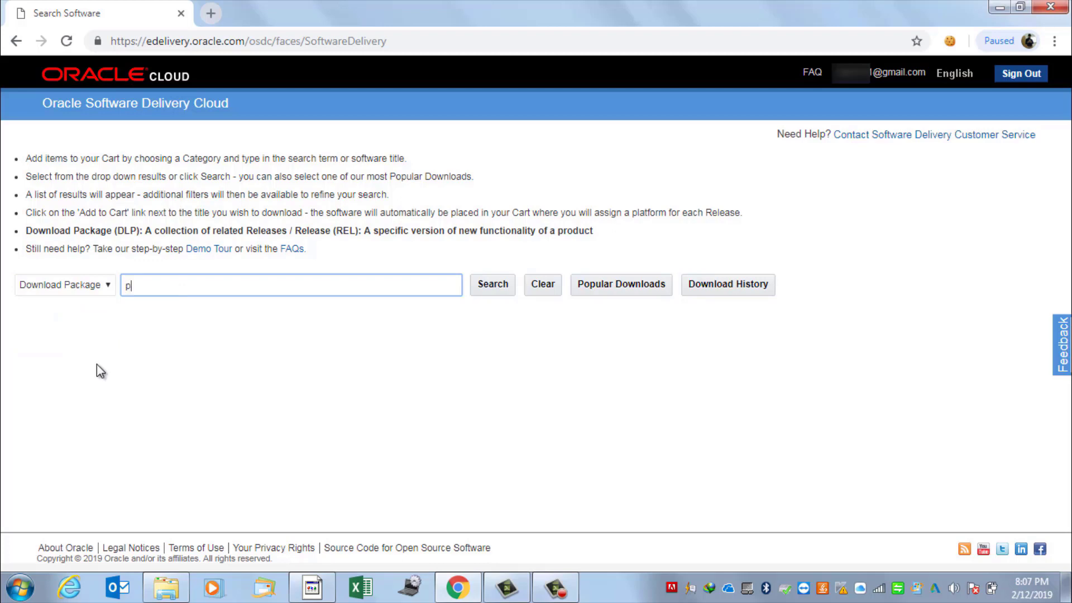
text(rima)
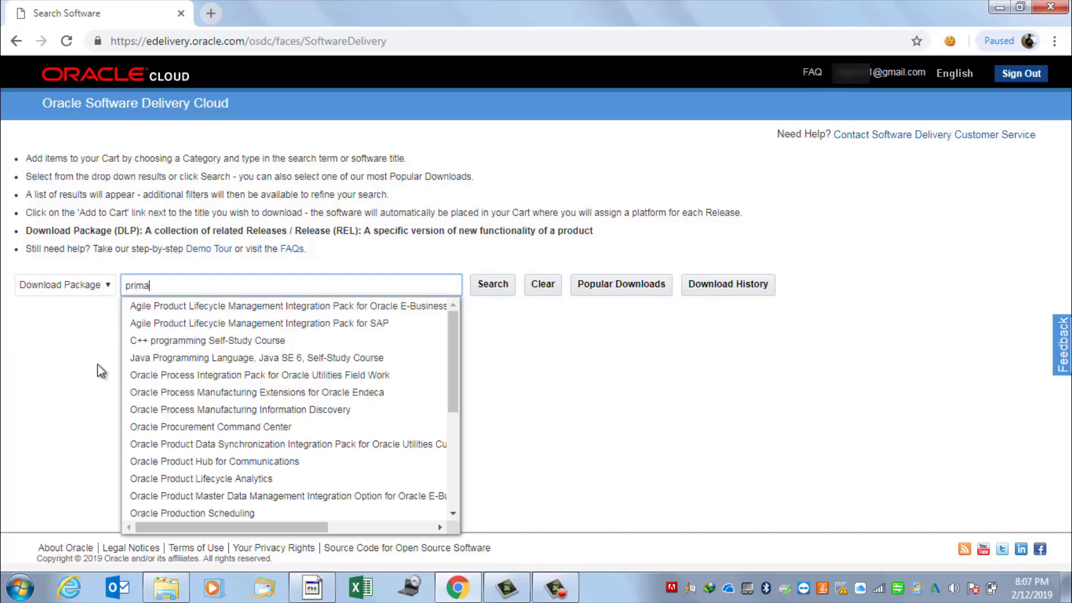
text(vera )
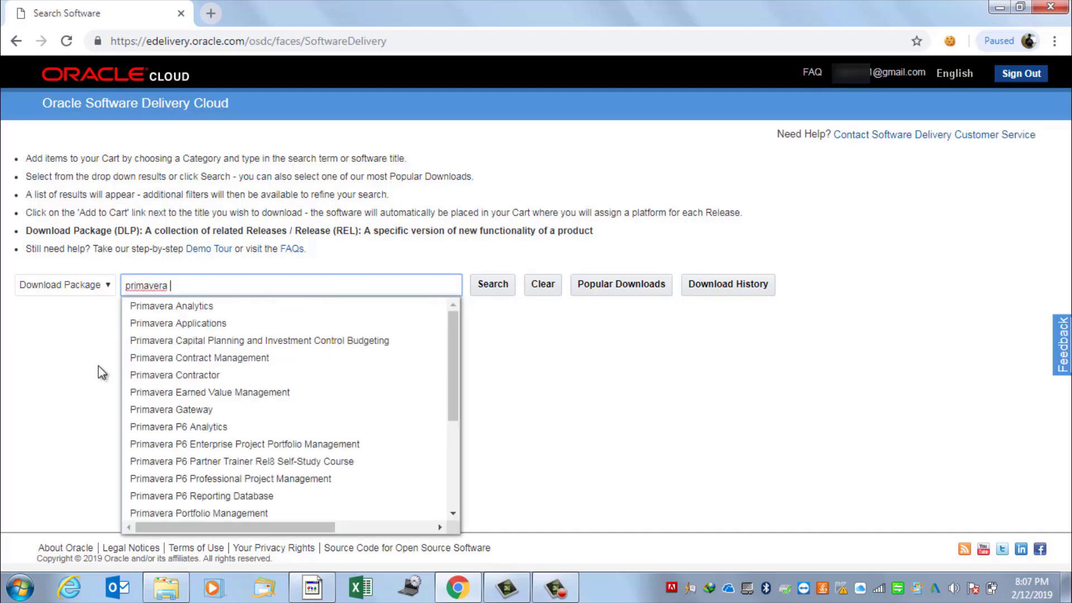
text(p6 )
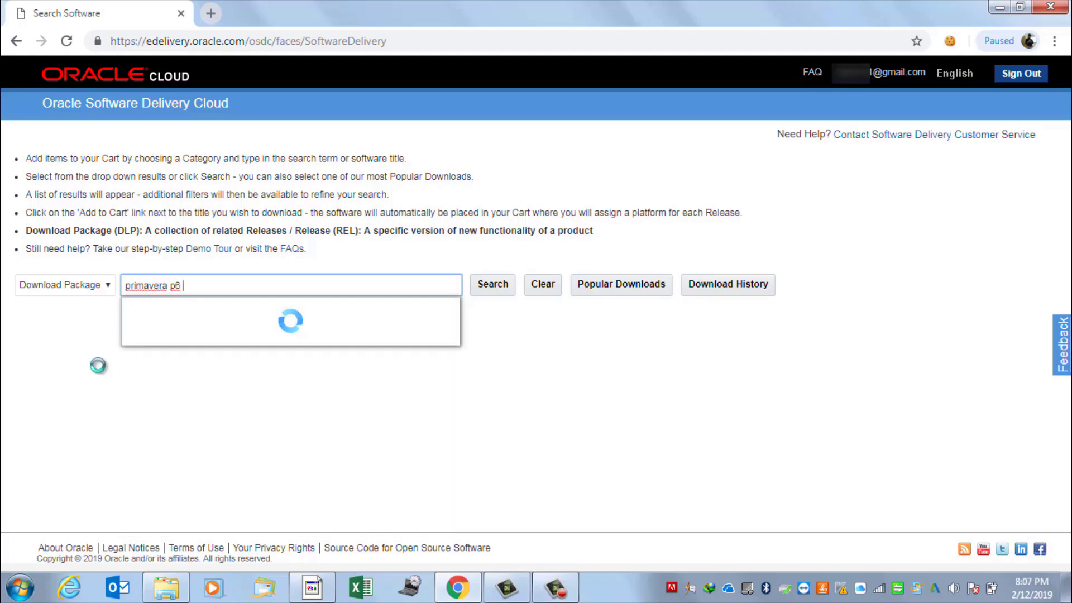
text(pro)
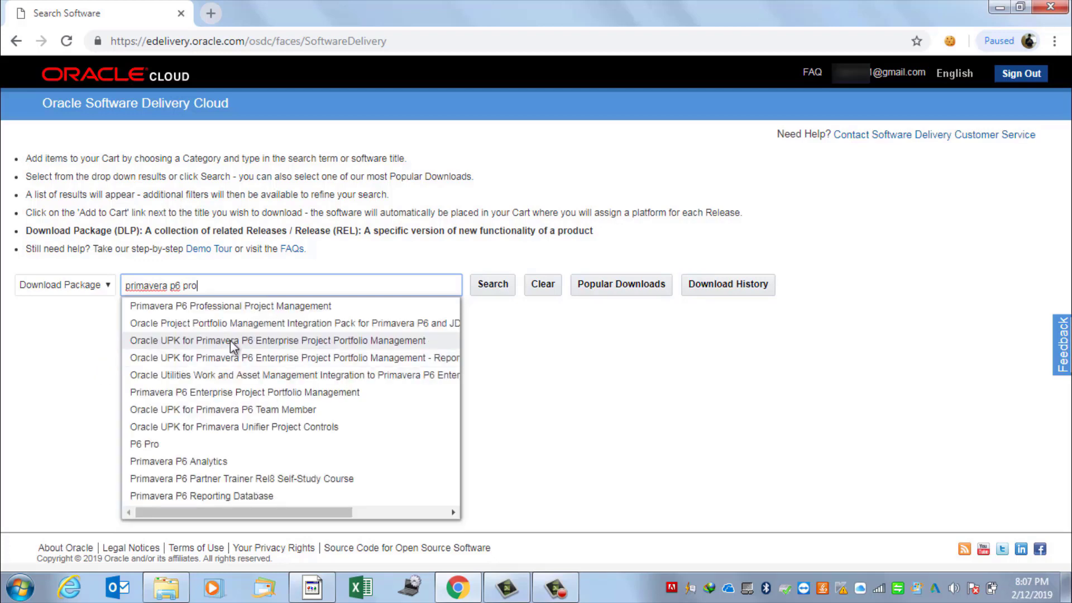
click(248, 307)
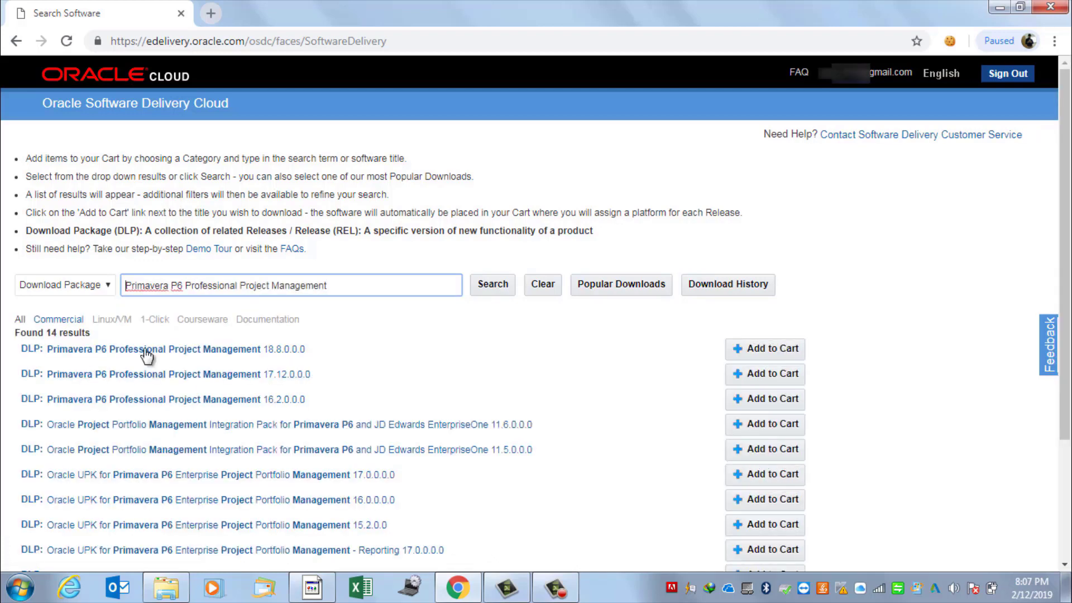
Add the 18.8.0.0.0 package from the 14 results to the cart
scroll(316, 390, down, 3)
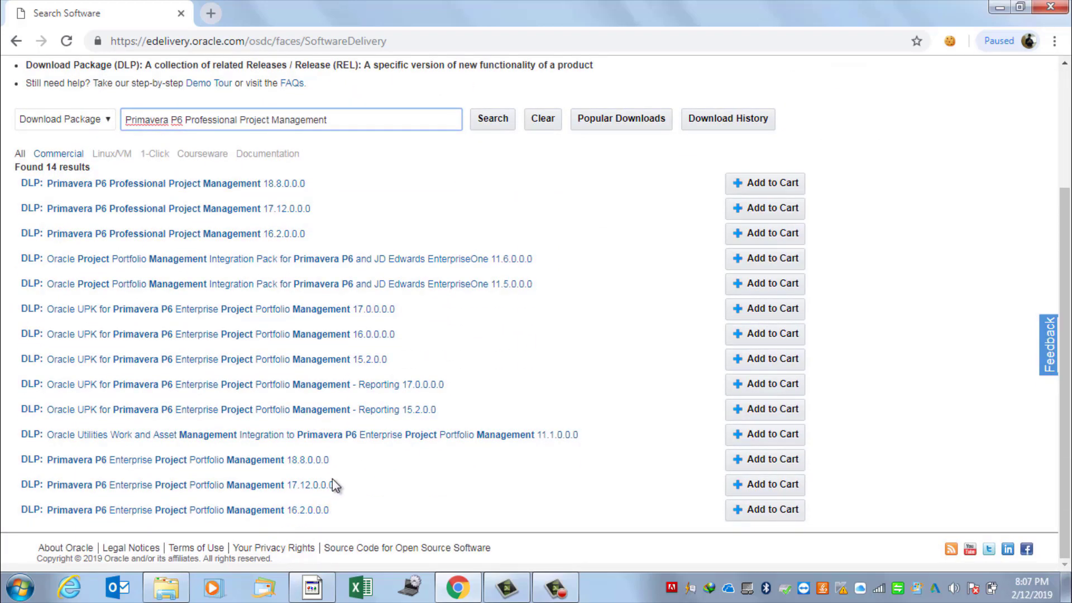
scroll(350, 473, up, 3)
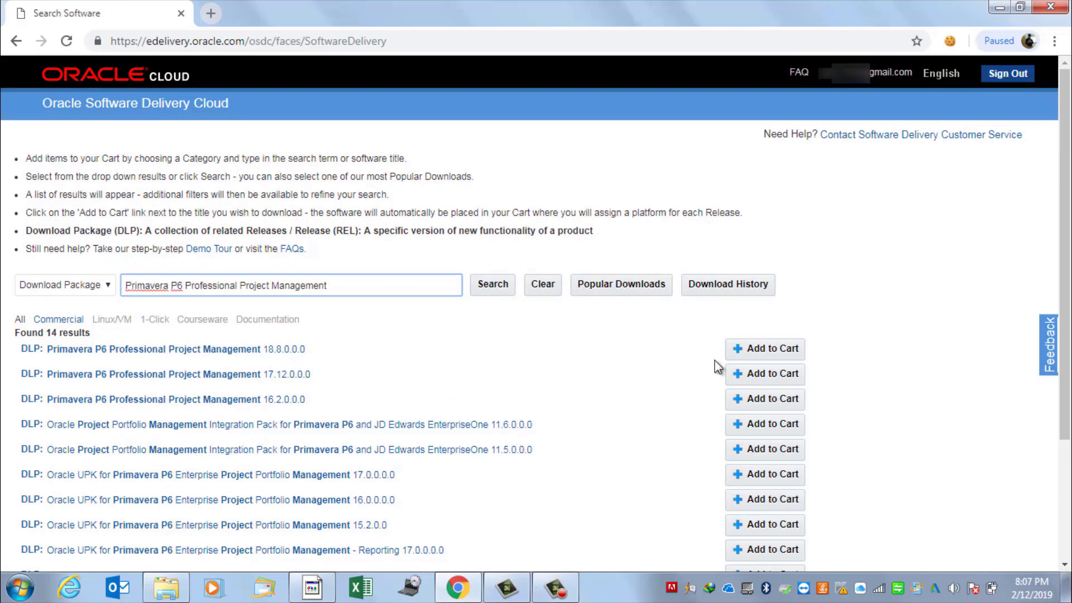
click(745, 348)
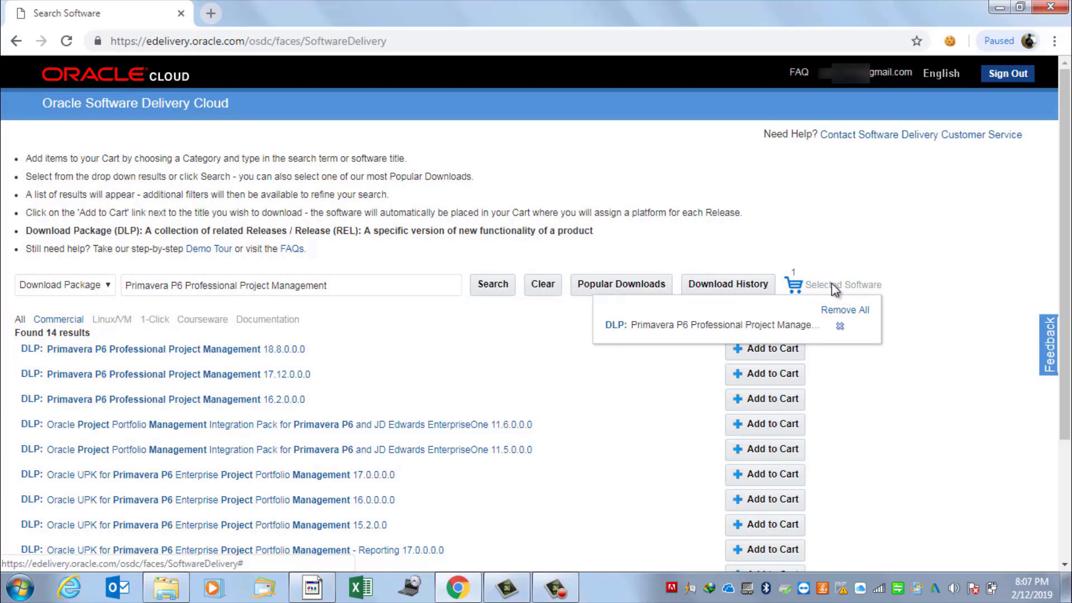
Keep Microsoft Windows x64 (64-bit) as the cart release's platform and proceed to the license terms
click(832, 284)
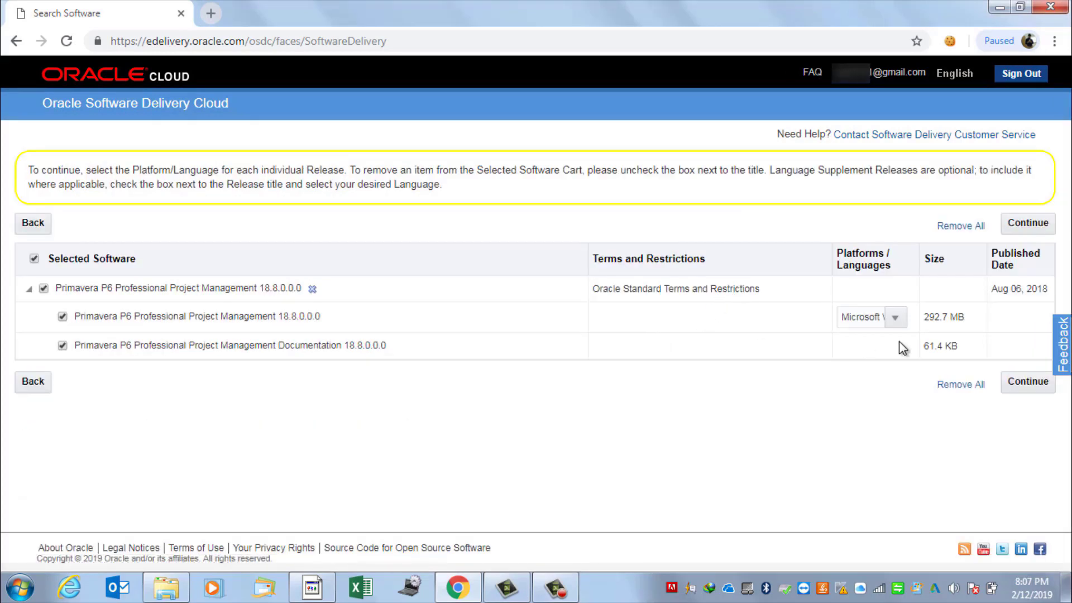
click(895, 317)
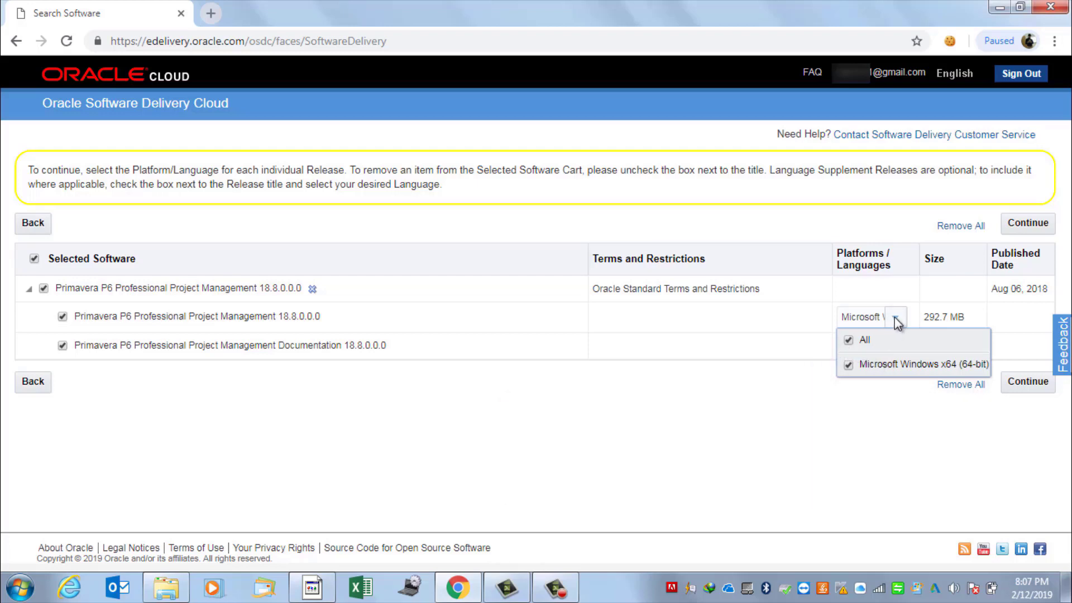
click(895, 317)
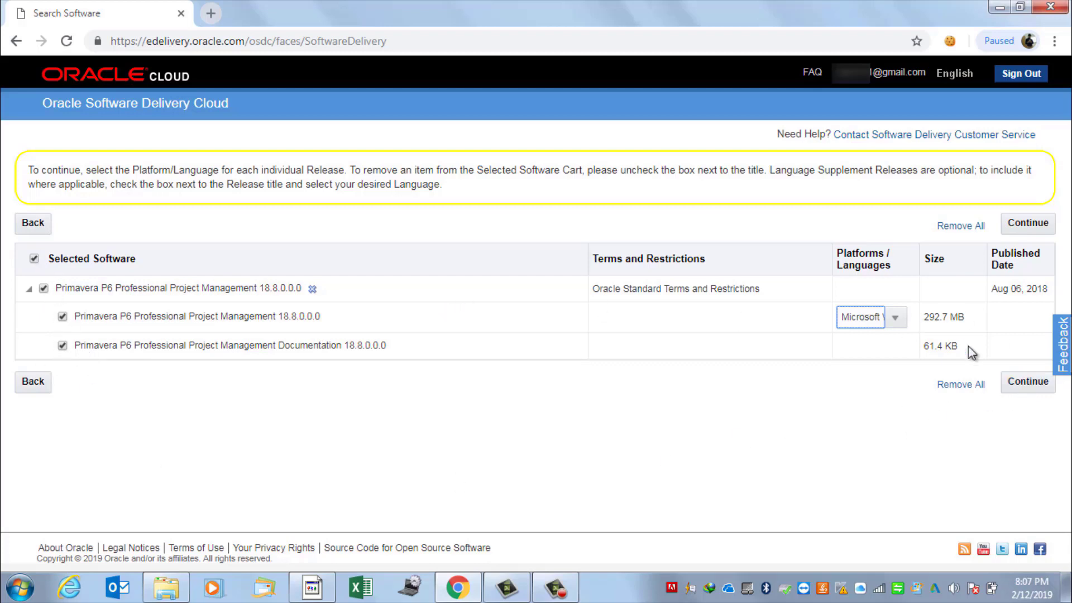
click(1028, 384)
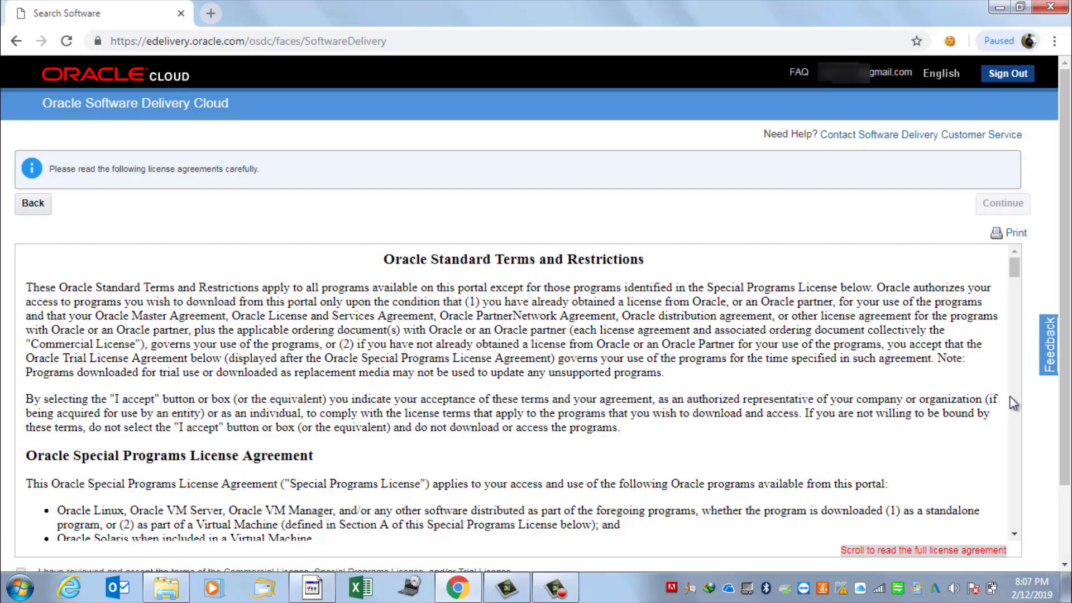
Read through and accept the Oracle Standard Terms and Restrictions, continuing to the file list
scroll(386, 394, down, 20)
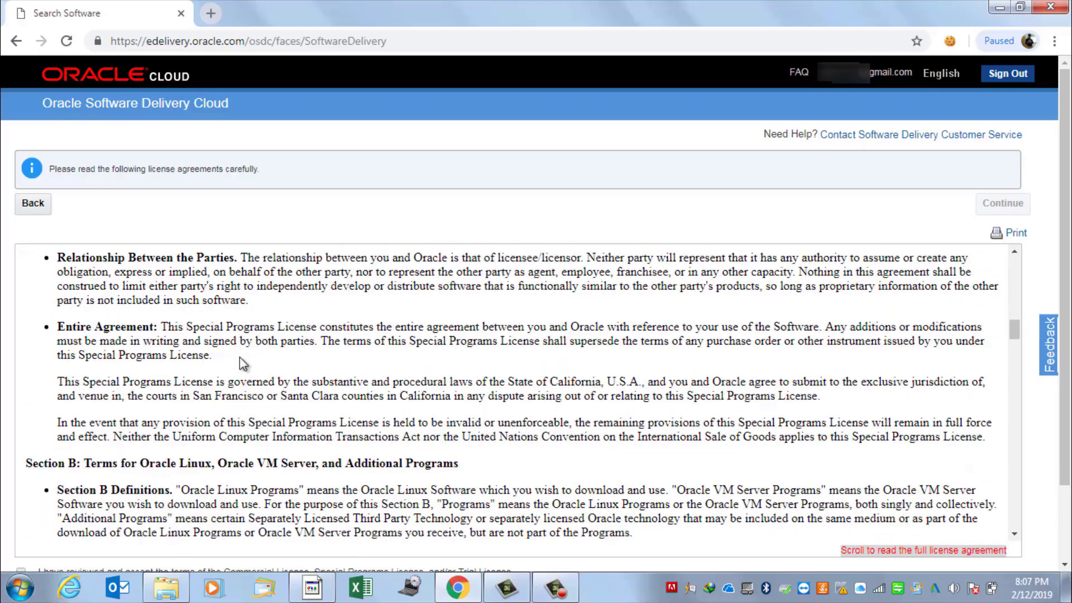
scroll(241, 370, down, 15)
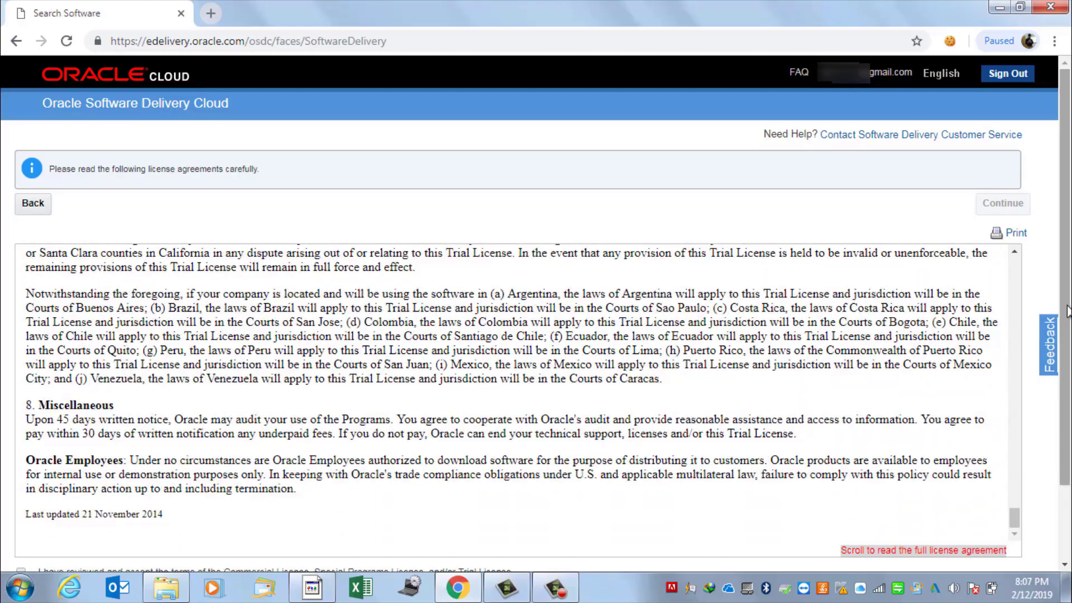
scroll(751, 443, down, 2)
click(20, 481)
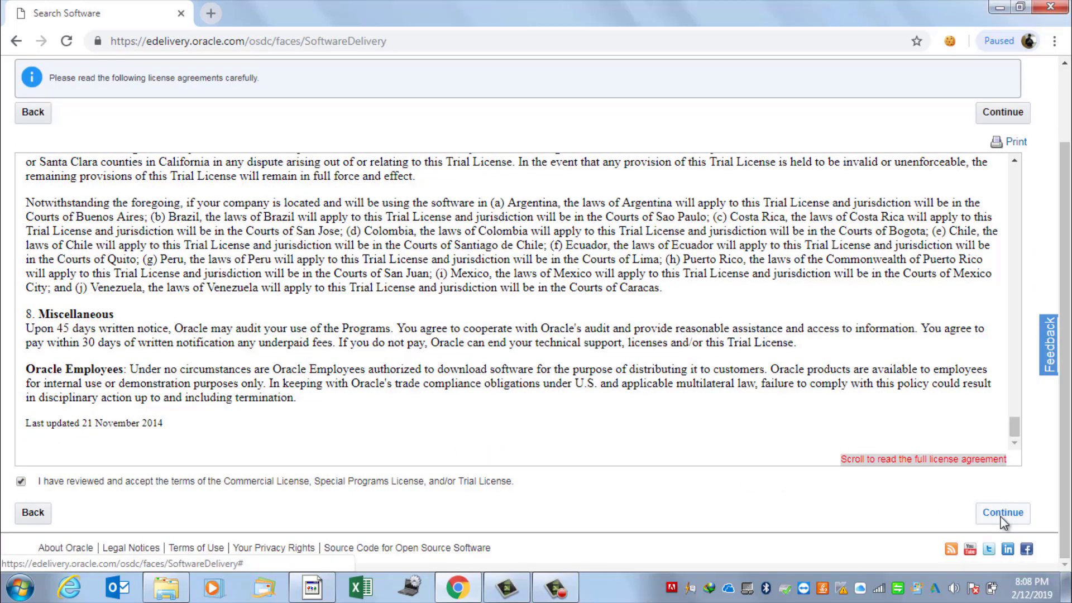
click(1003, 512)
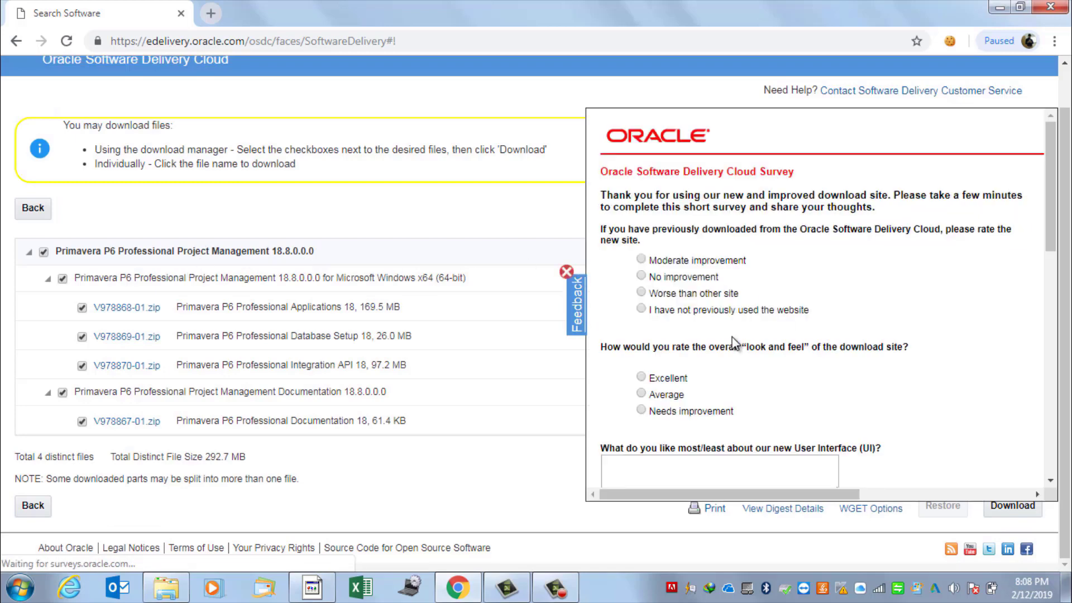
Dismiss the site survey panel over the download page with the four checked zip files
scroll(733, 342, down, 10)
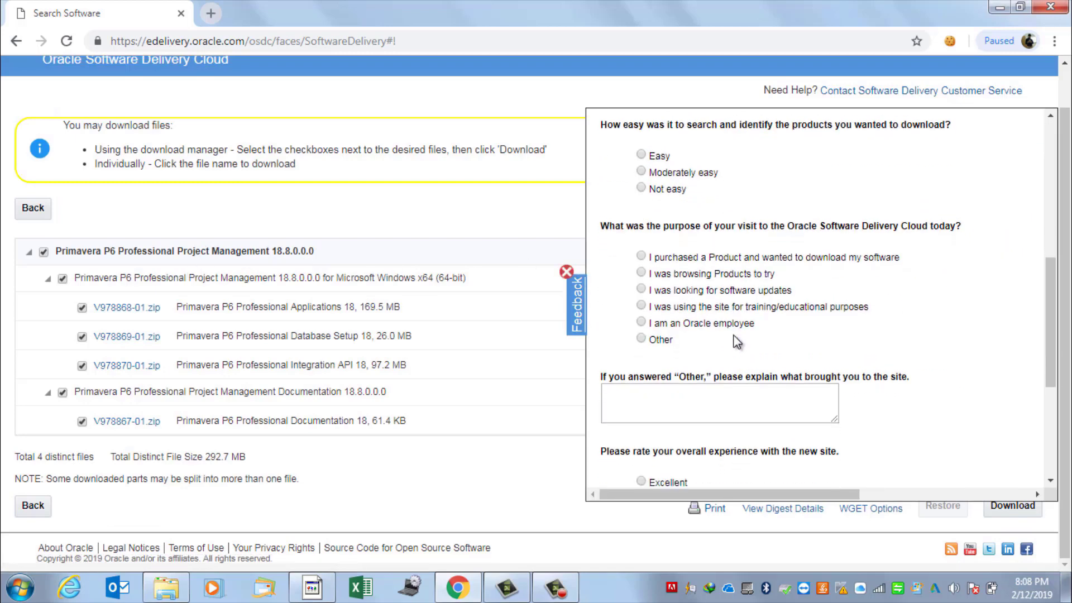
click(566, 272)
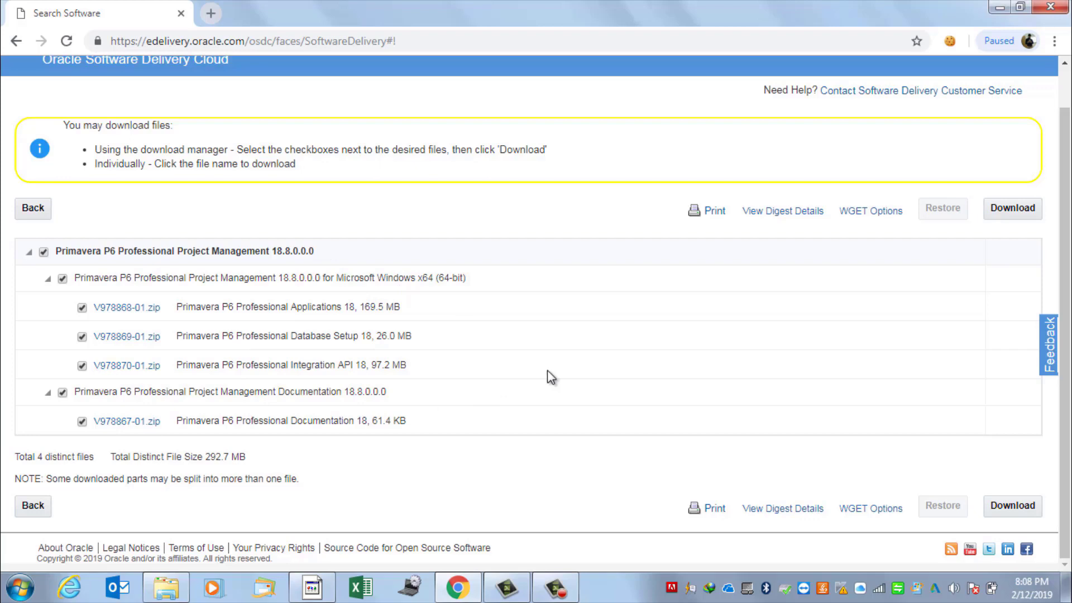
Download the four checked files to New Volume (F:) and reposition the Download Manager window
click(1017, 503)
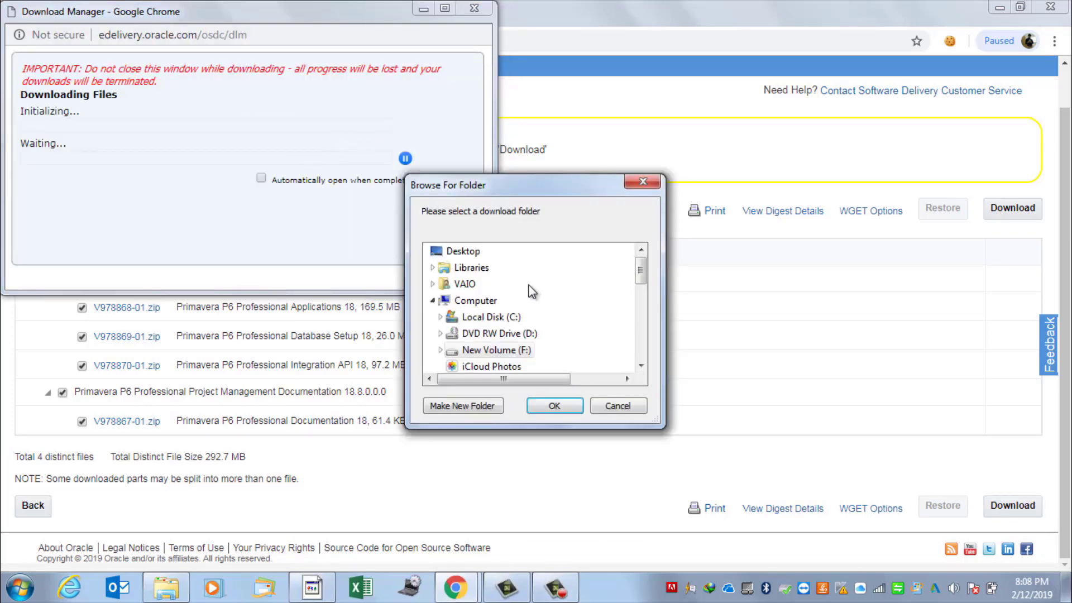
click(506, 351)
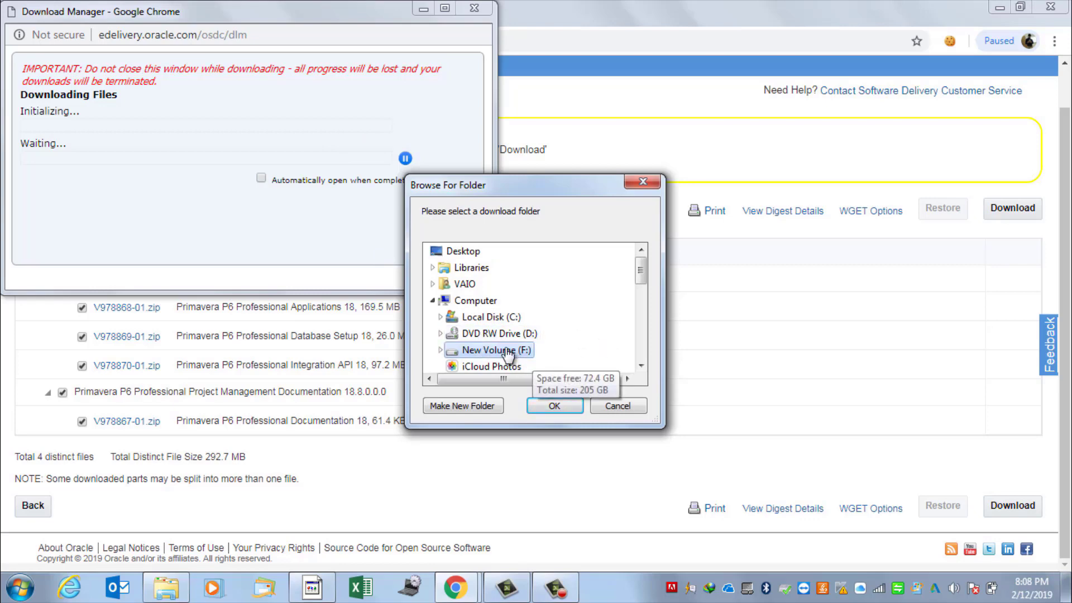
click(553, 406)
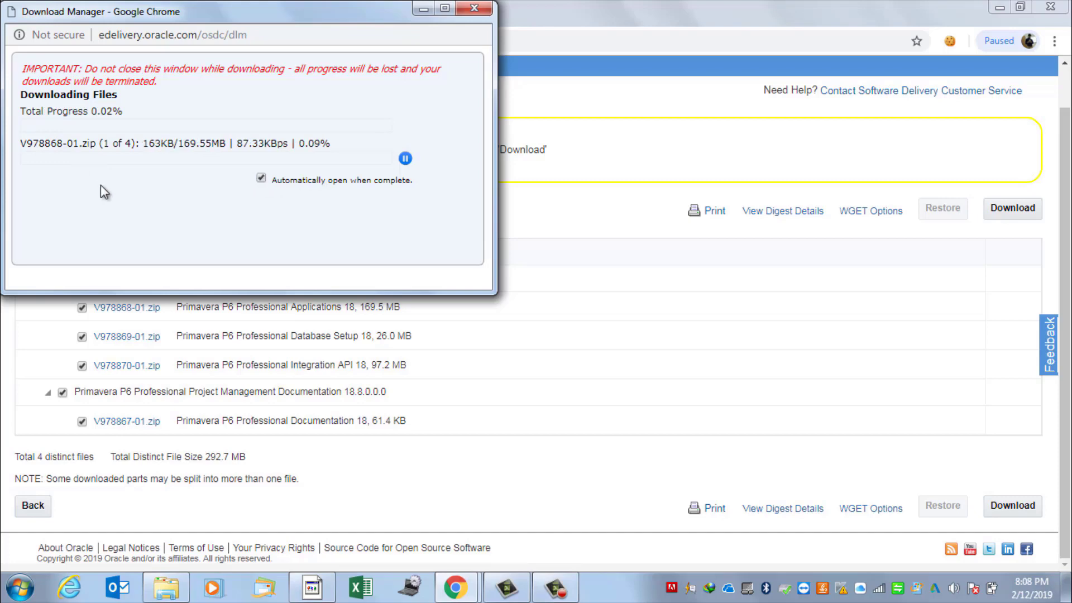
drag(188, 14, 418, 175)
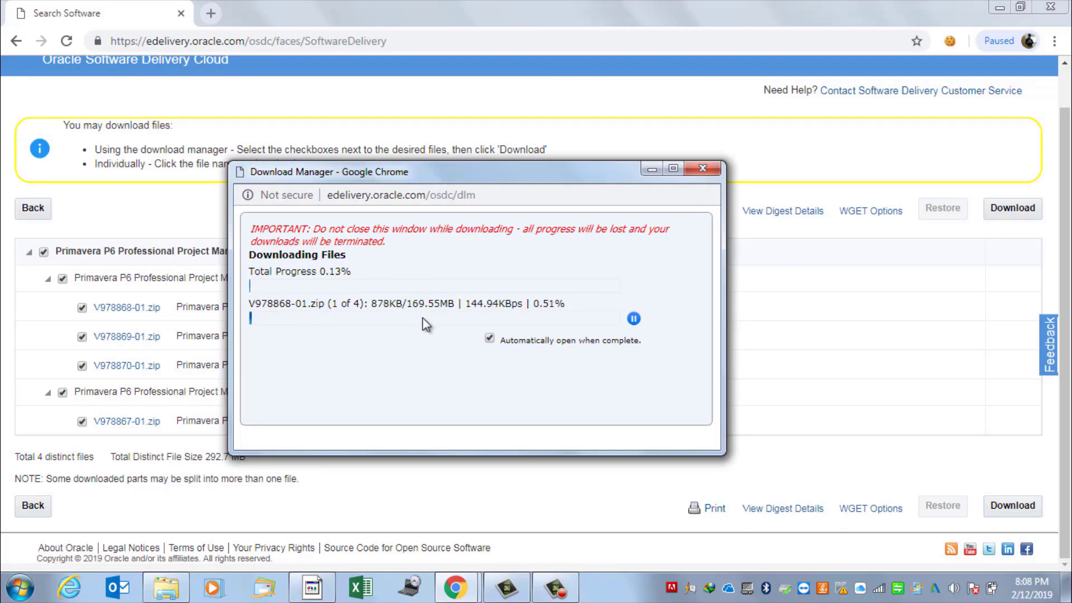
click(555, 587)
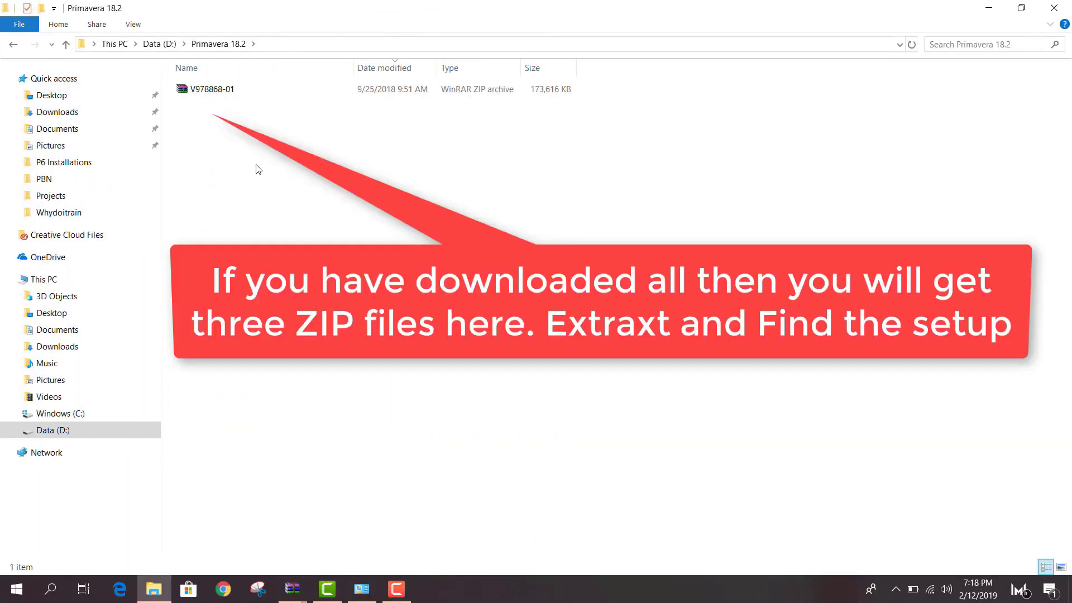
Extract V978868-01.zip in place, open P6_Pro_R188 and launch its setup
right_click(218, 88)
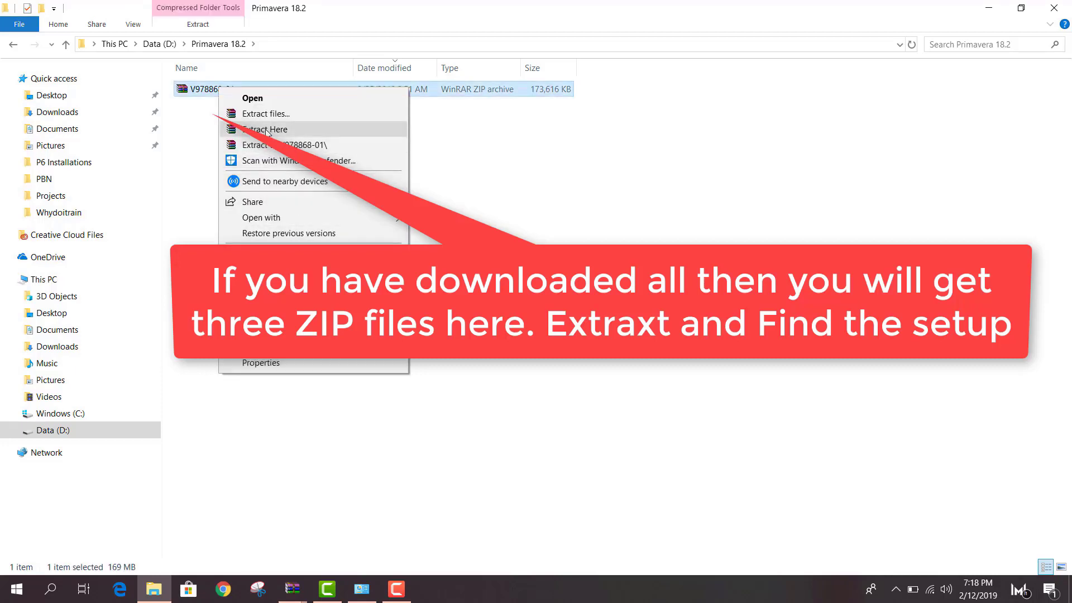
click(268, 130)
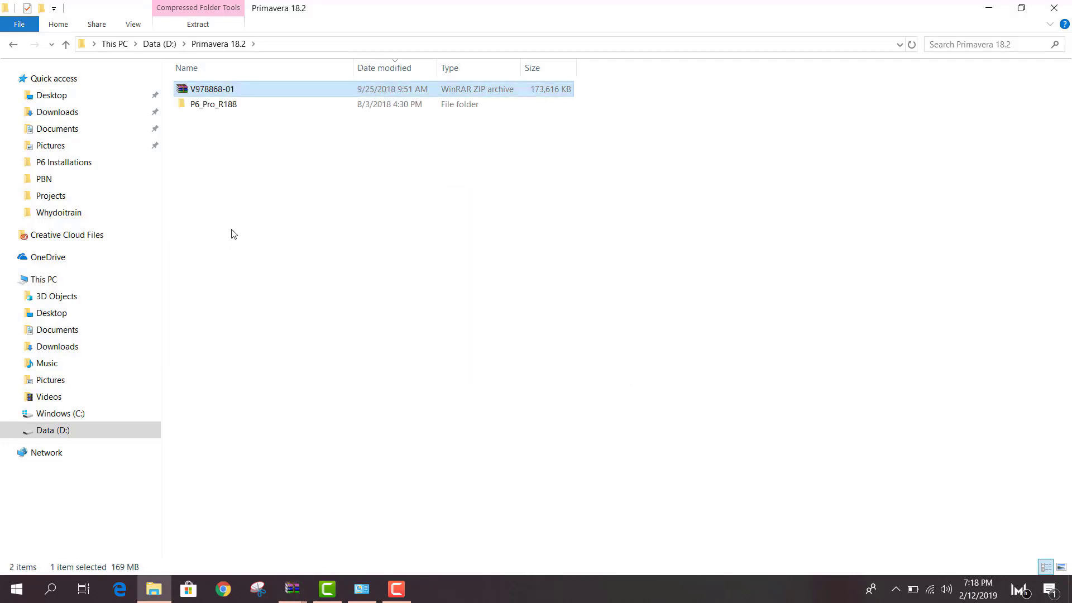
double_click(232, 105)
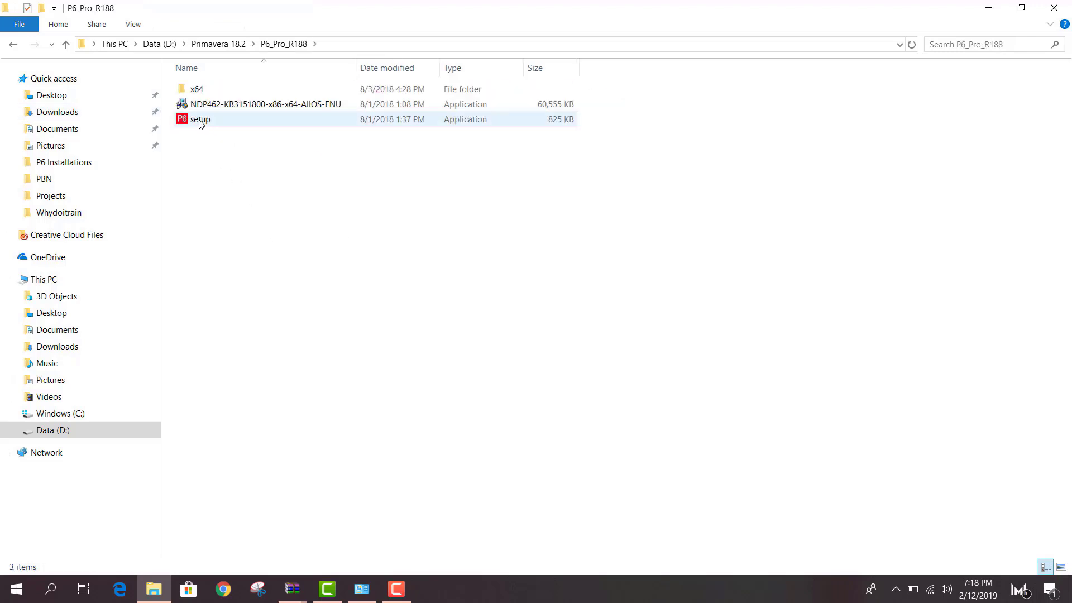
double_click(200, 120)
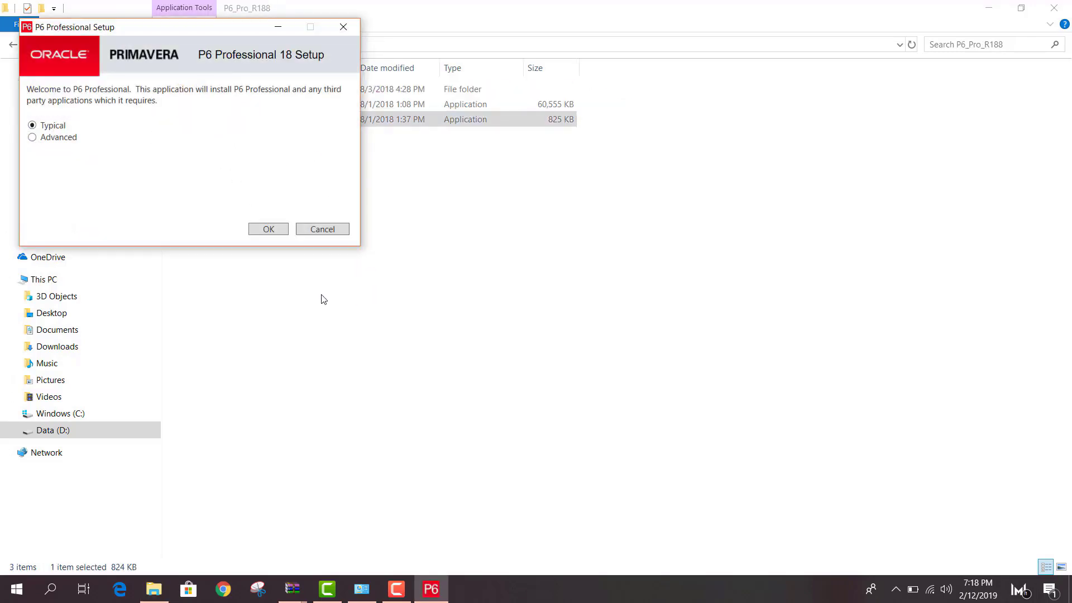
Install P6 Professional (x64) using the Typical installation type
drag(167, 36, 494, 186)
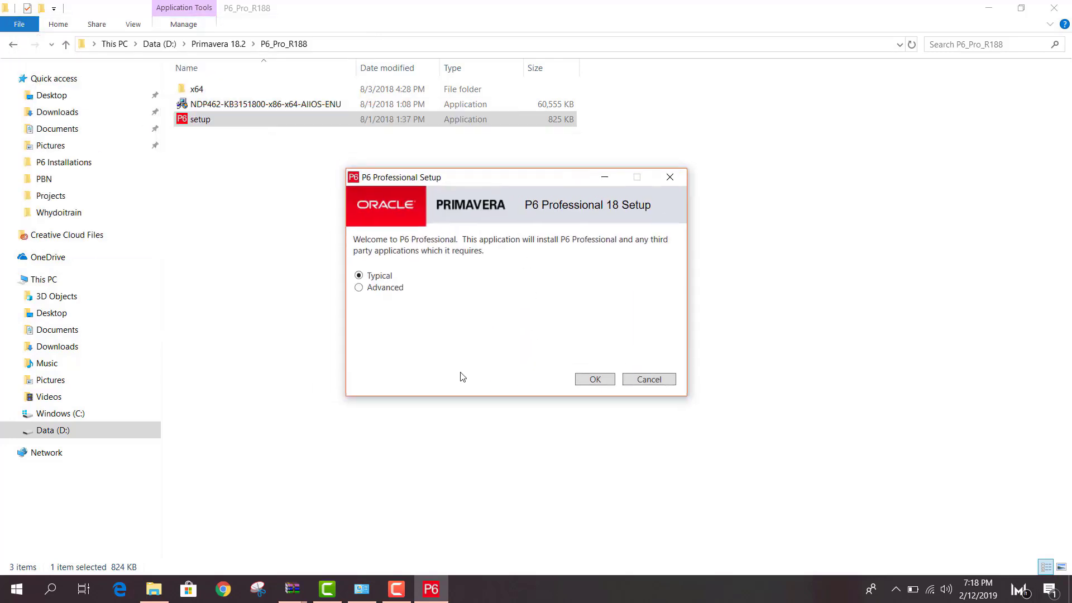
click(595, 380)
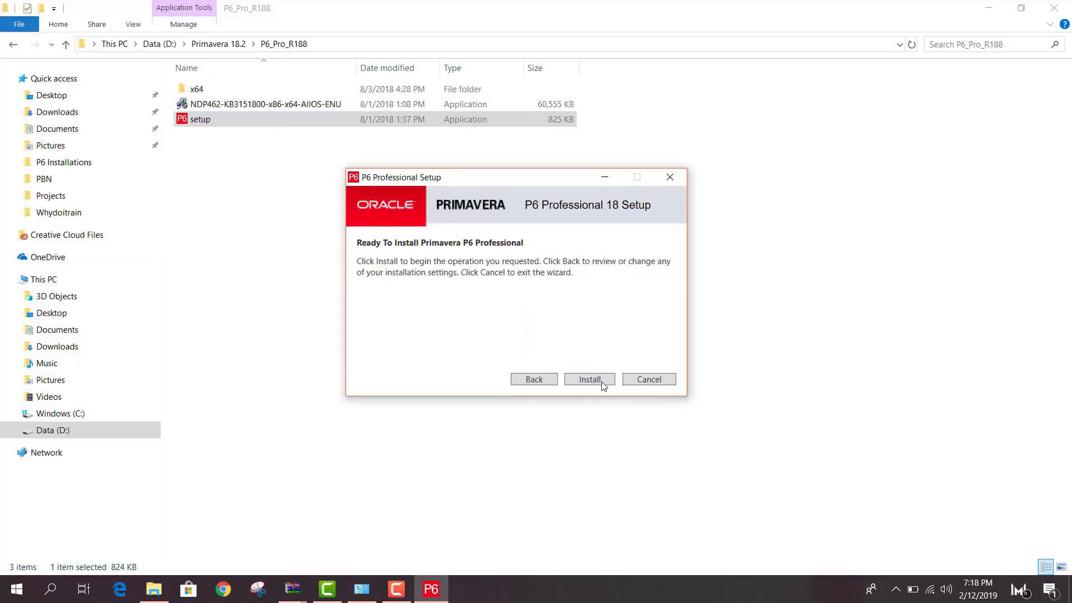
click(590, 379)
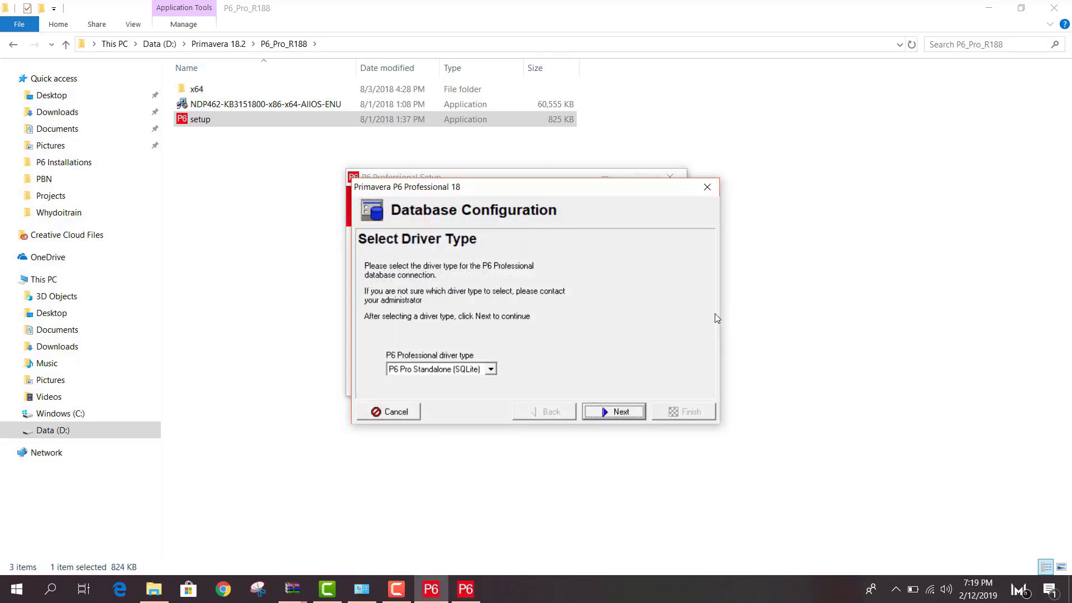
Choose the P6 Pro Standalone (SQLite) driver and add a new standalone database connection PMDB
click(491, 368)
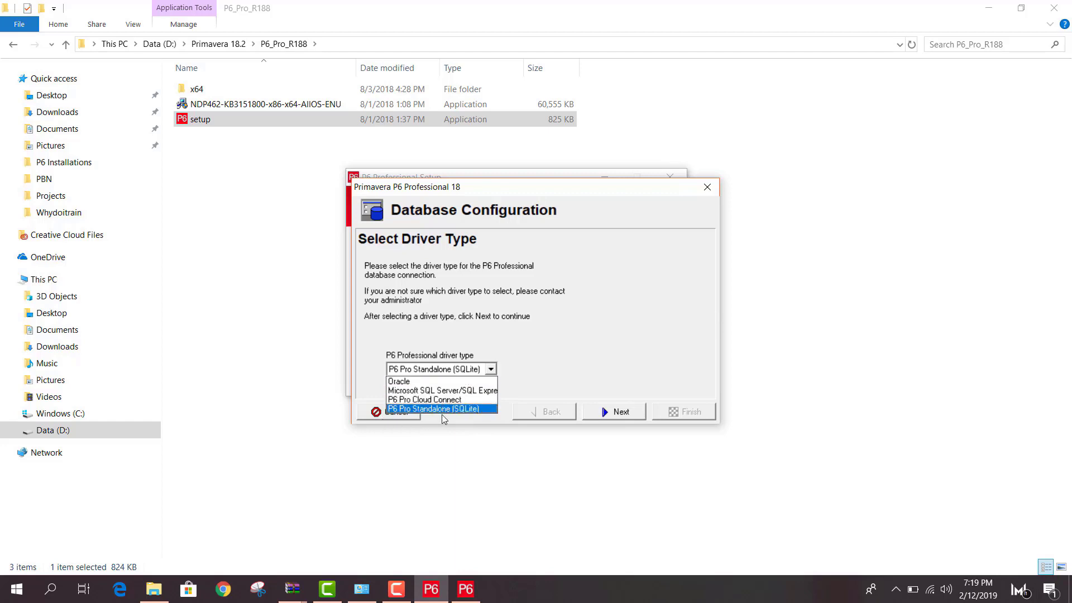
click(476, 410)
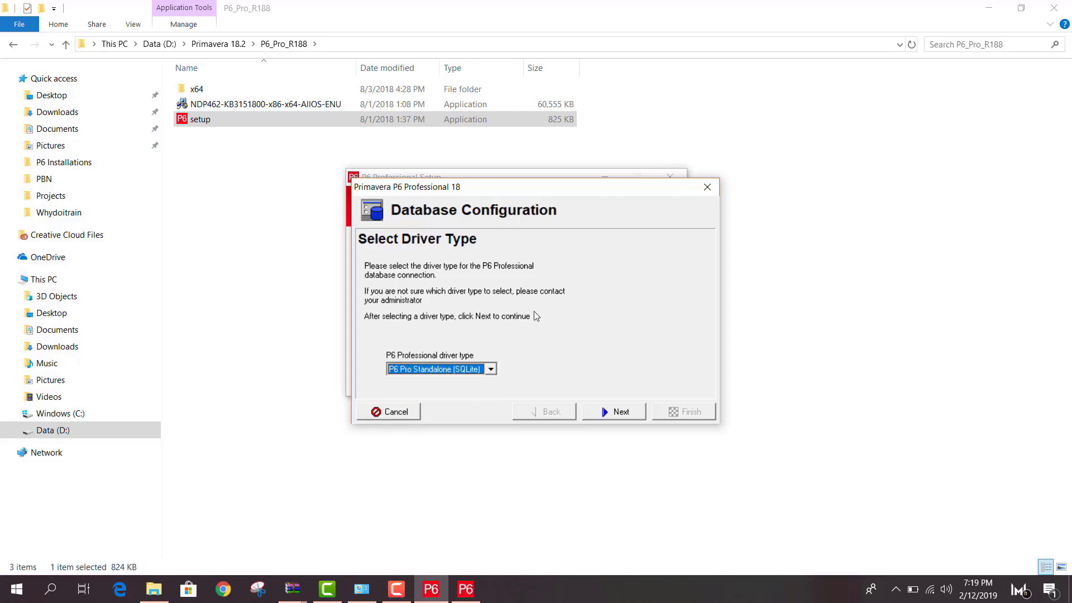
click(621, 413)
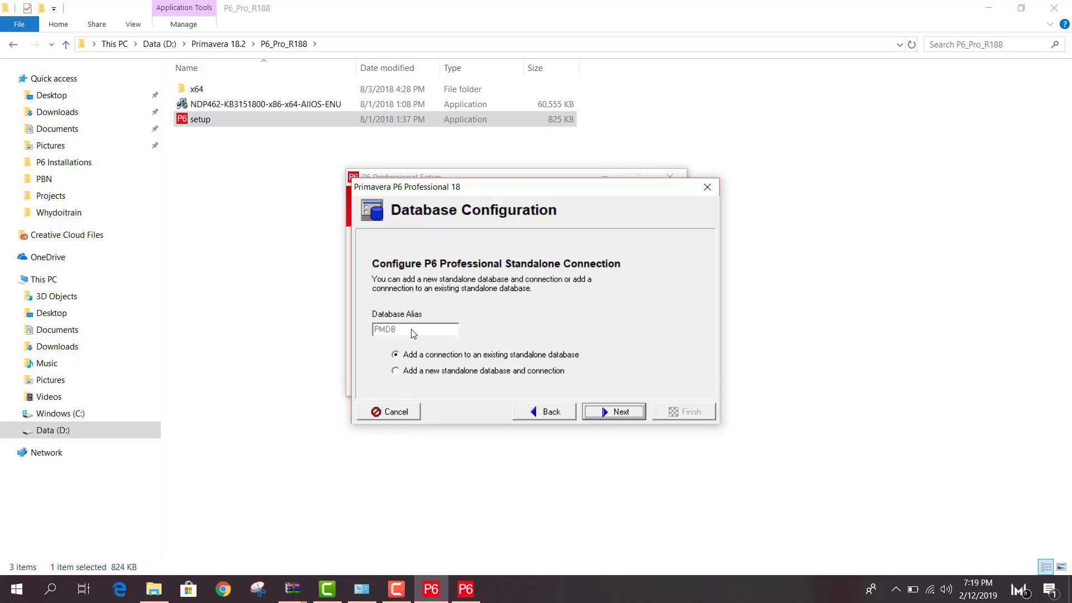
click(396, 371)
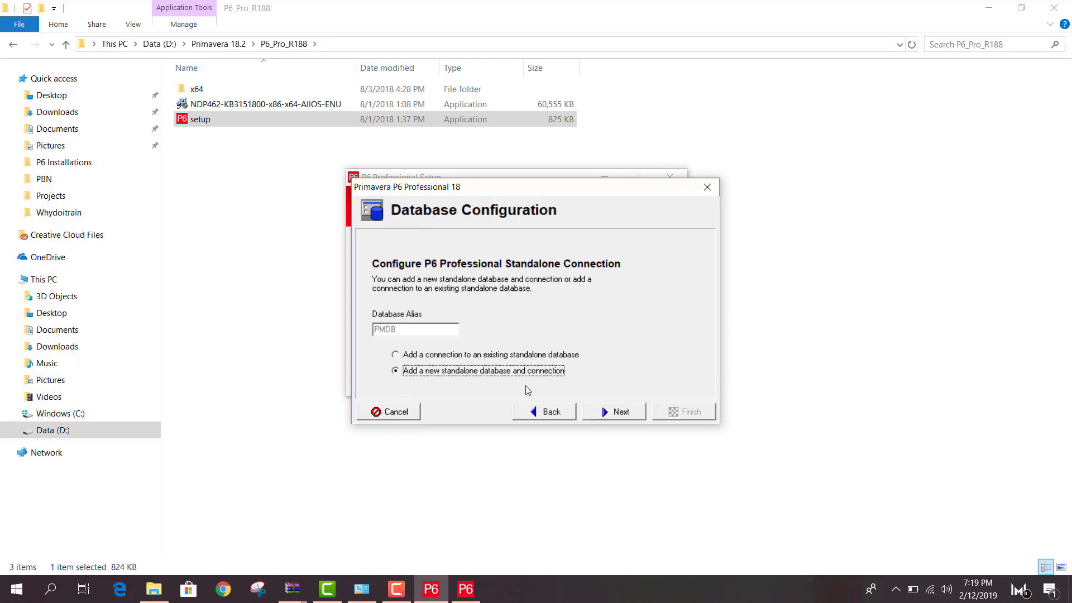
Give the admin account the personal name 'admin' and a password, advancing to database file settings
click(615, 412)
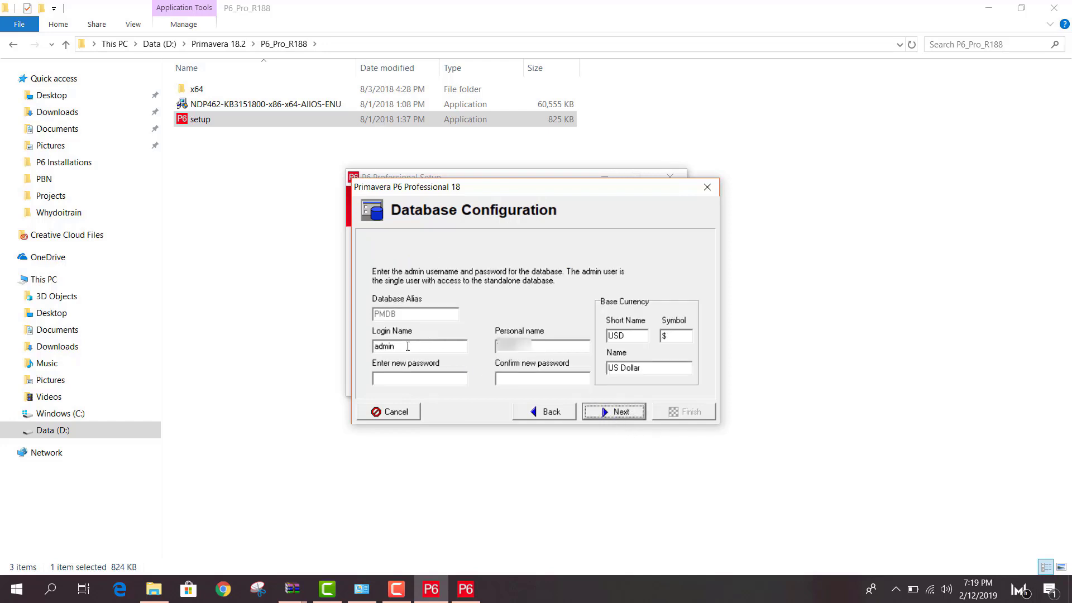
drag(407, 347, 367, 353)
right_click(385, 347)
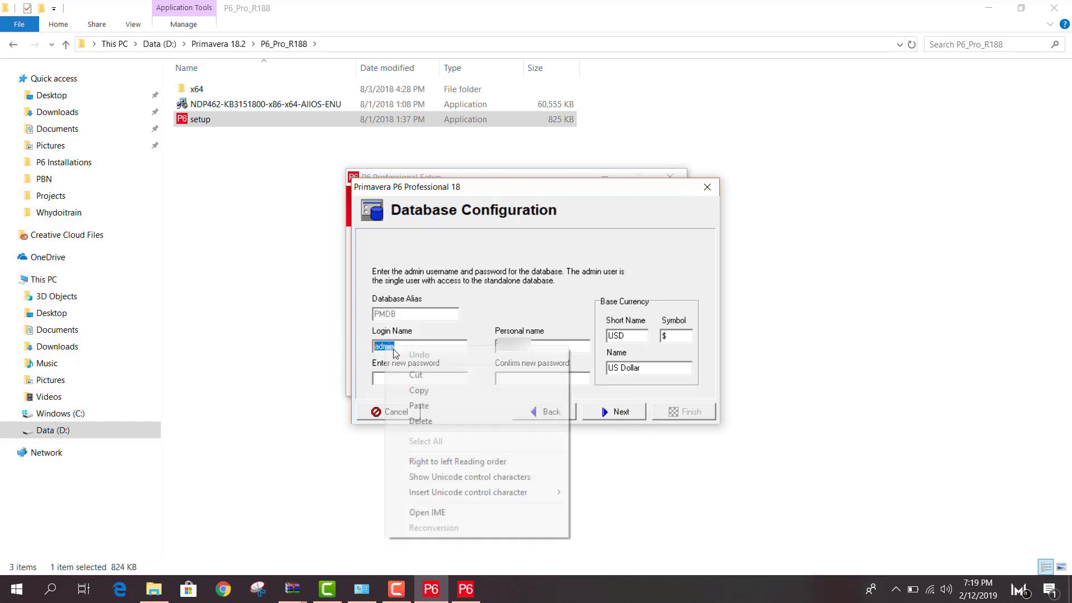
click(434, 392)
key(Tab)
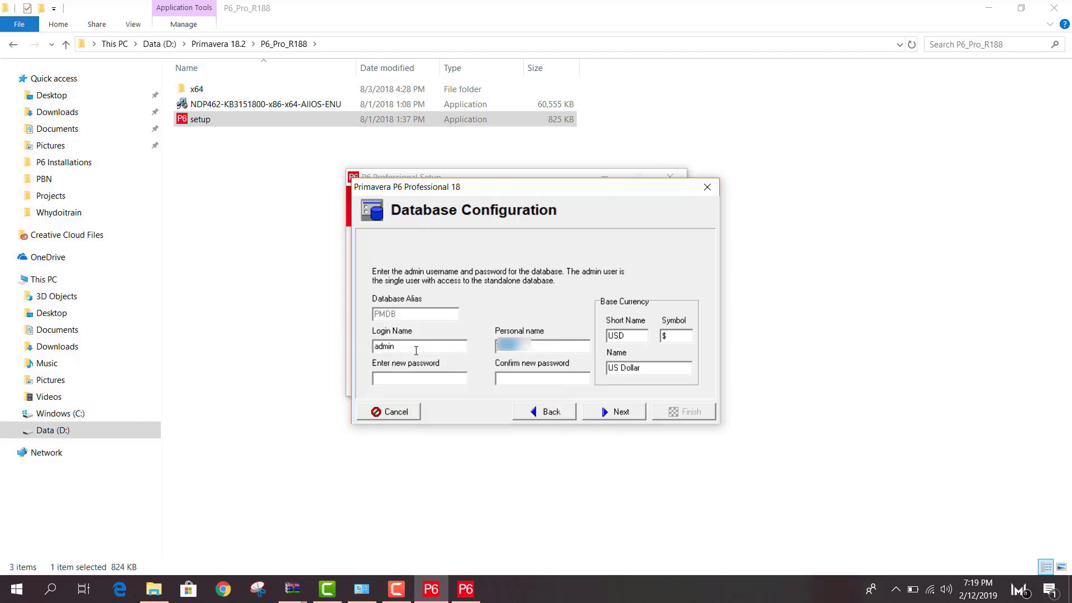
key(ctrl+v)
key(Tab)
text(admin)
click(618, 415)
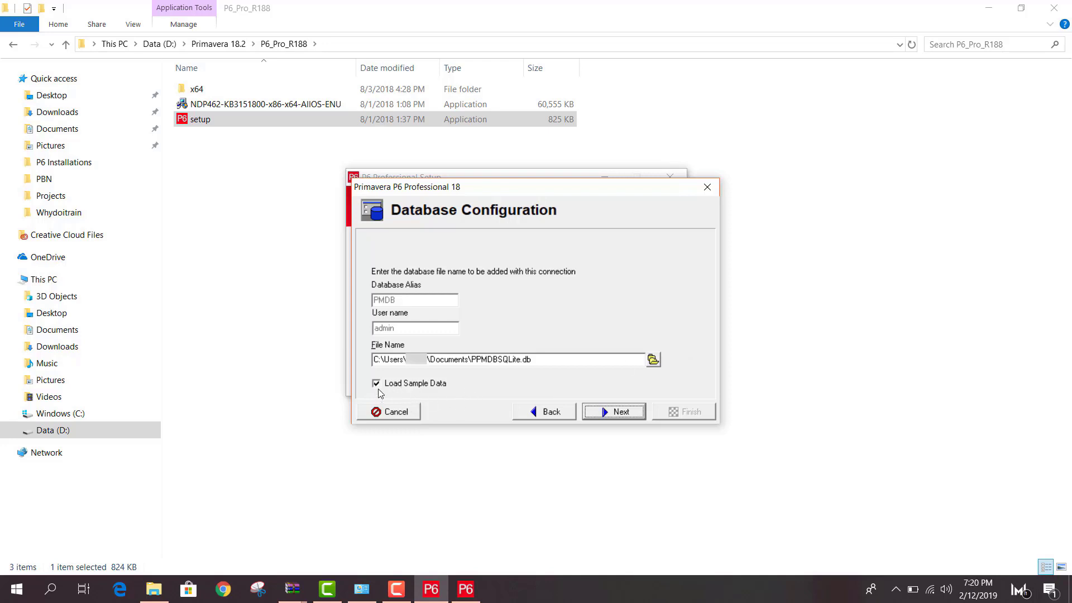
Create the SQLite database with sample data, overwriting the existing PPMDBSQLite.db, and finish setup
click(450, 384)
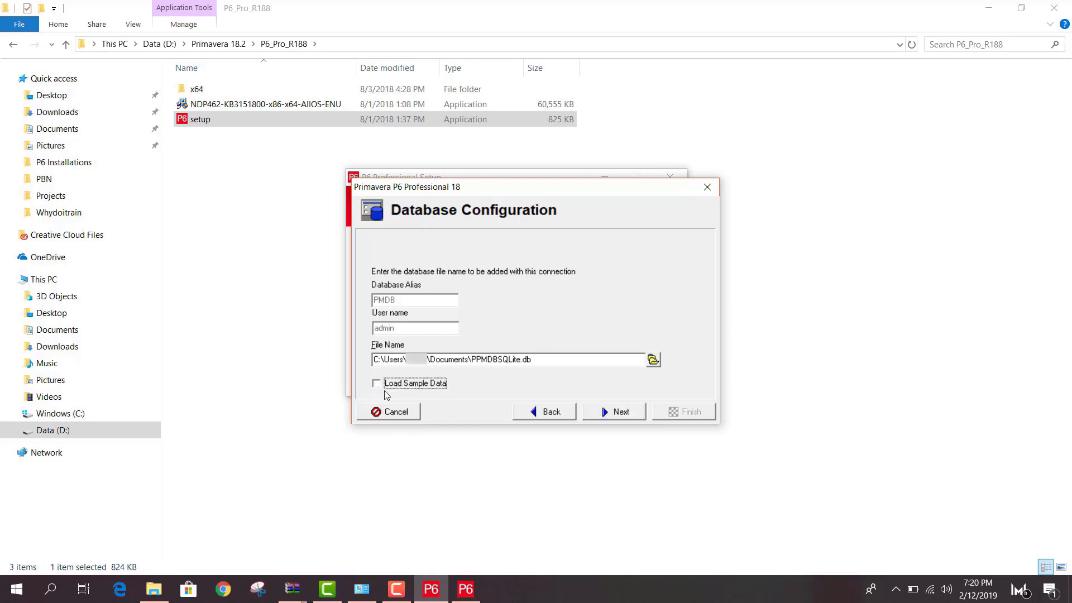
click(652, 360)
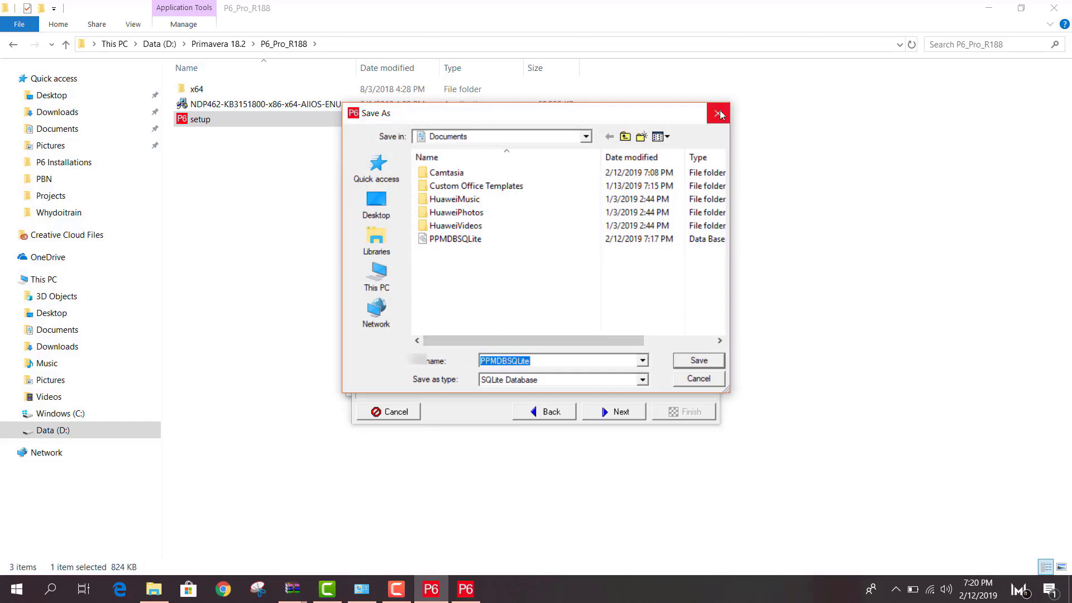
click(718, 114)
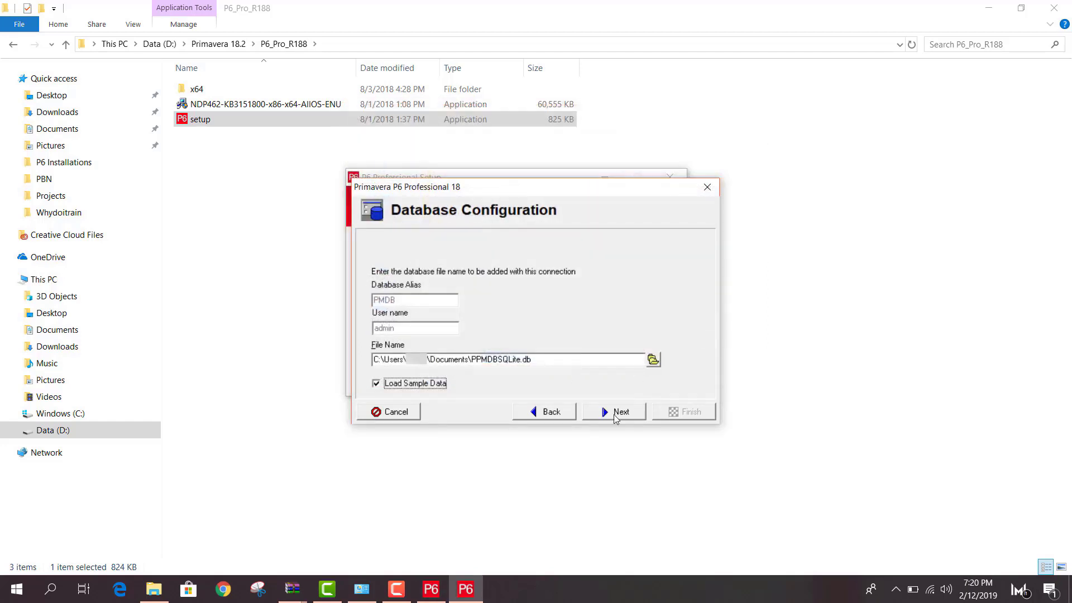
click(615, 413)
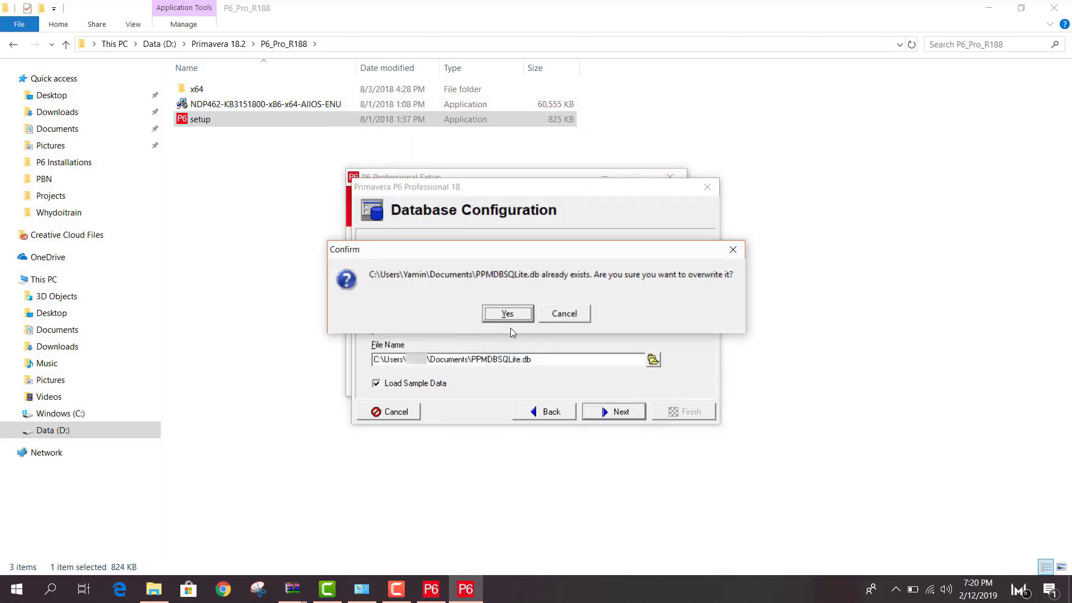
click(510, 315)
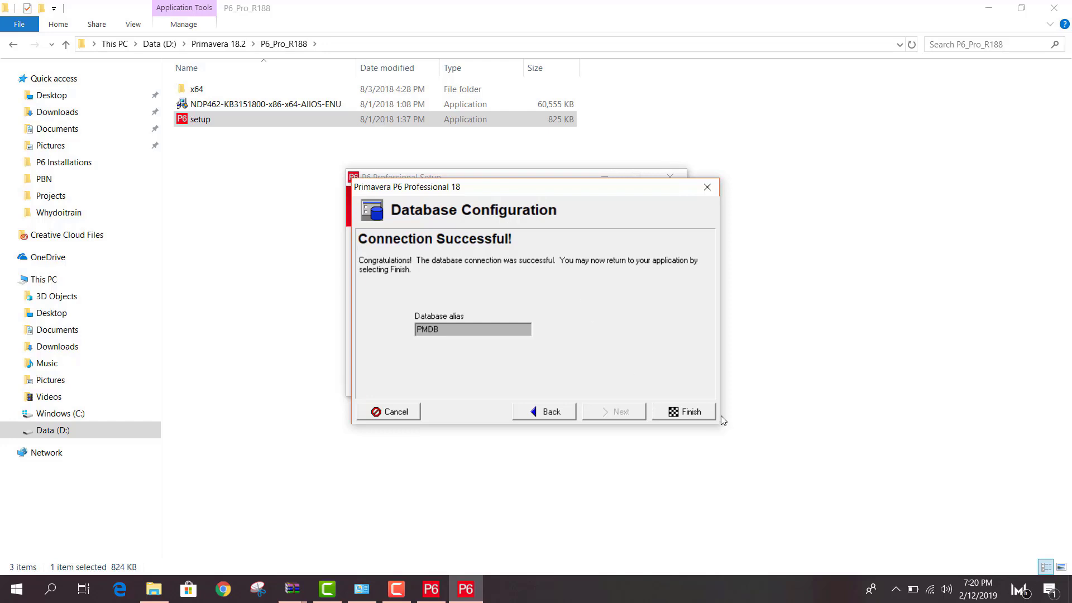
click(689, 413)
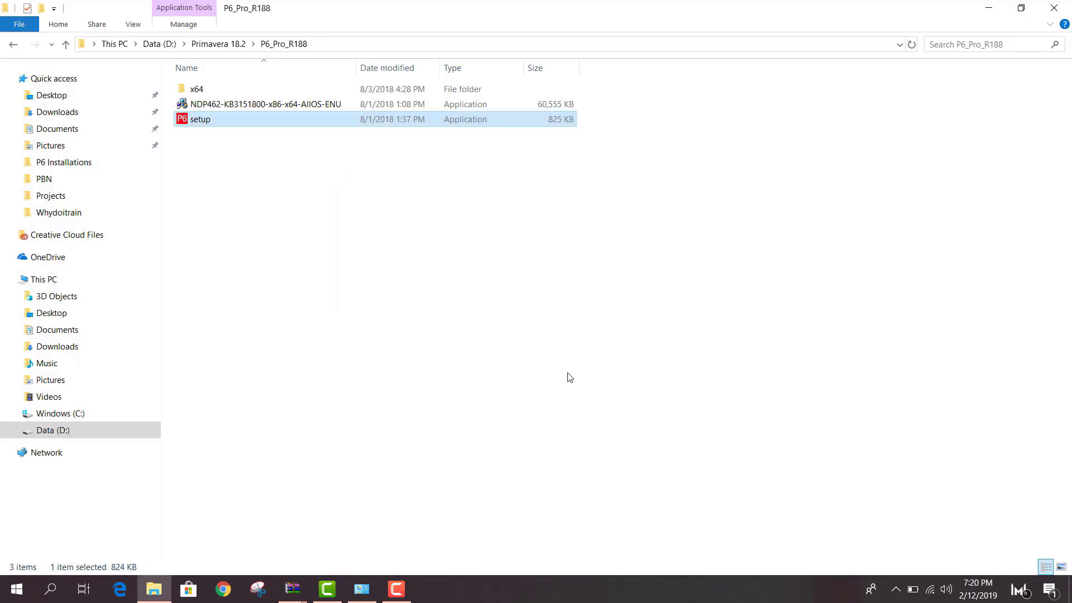
Show and refresh the desktop, then launch P6 Professional 18 from Windows search
key(super+d)
right_click(449, 329)
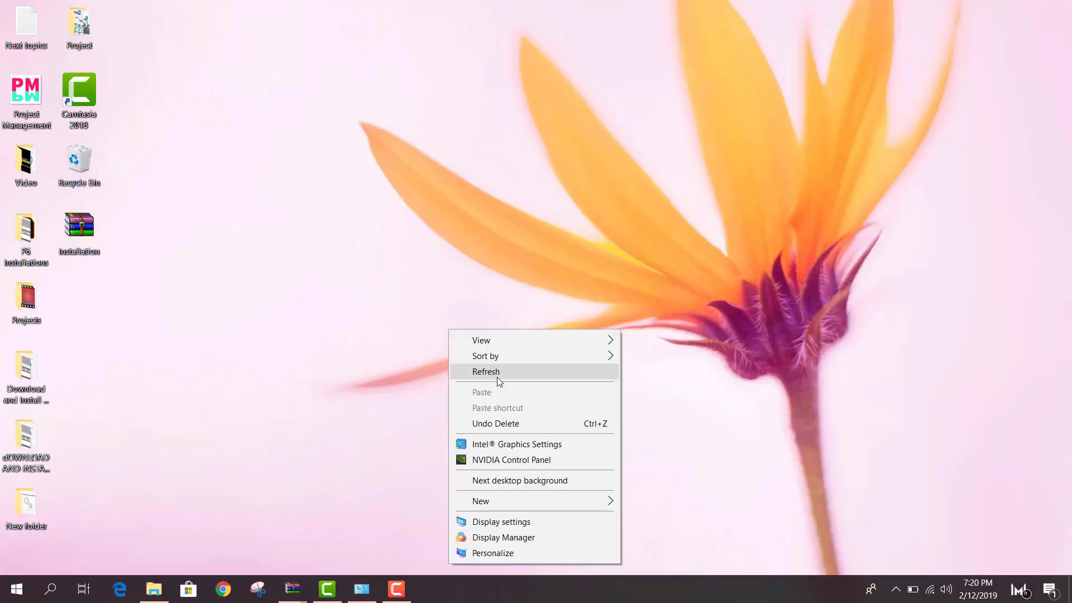
click(496, 373)
click(50, 590)
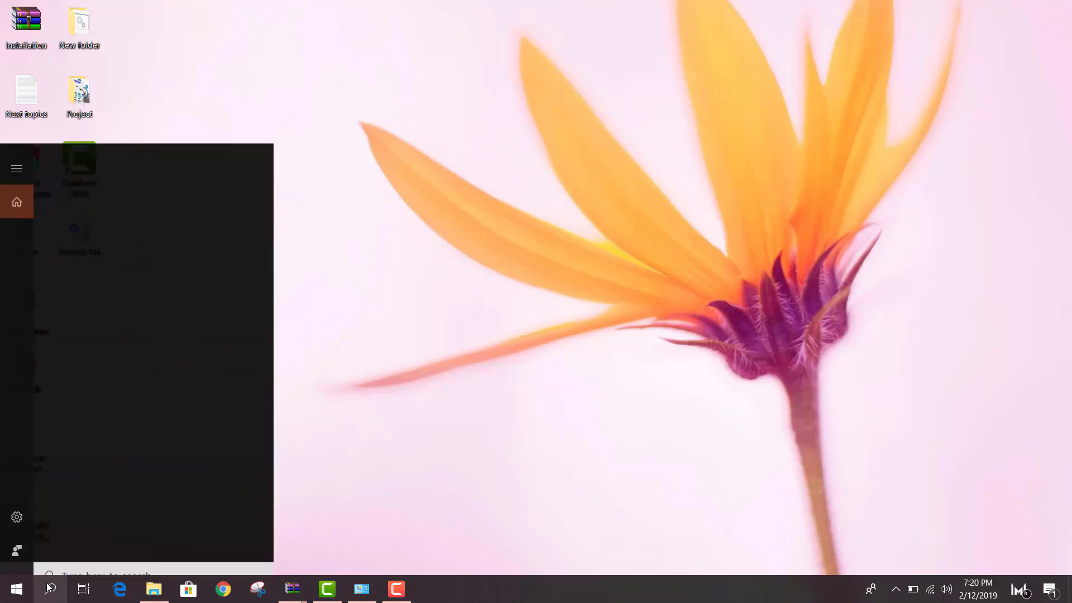
text(p)
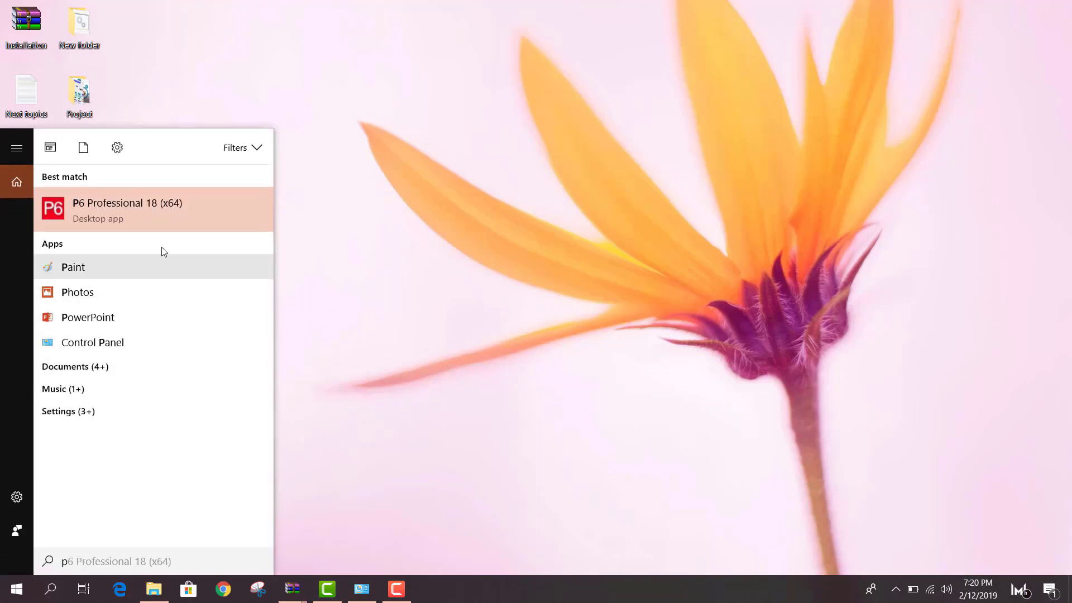
click(144, 220)
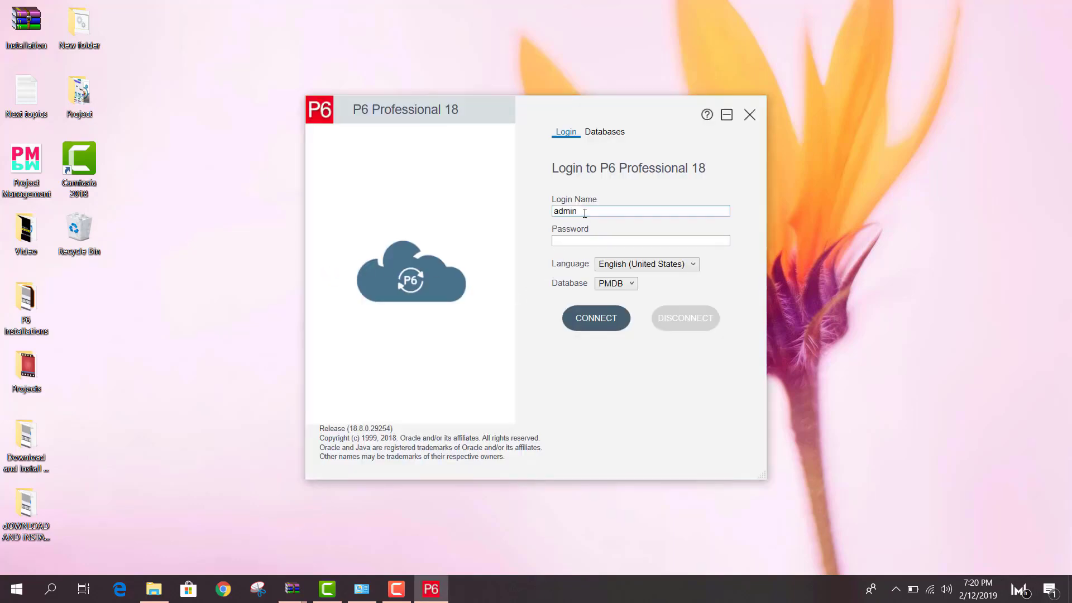
click(685, 269)
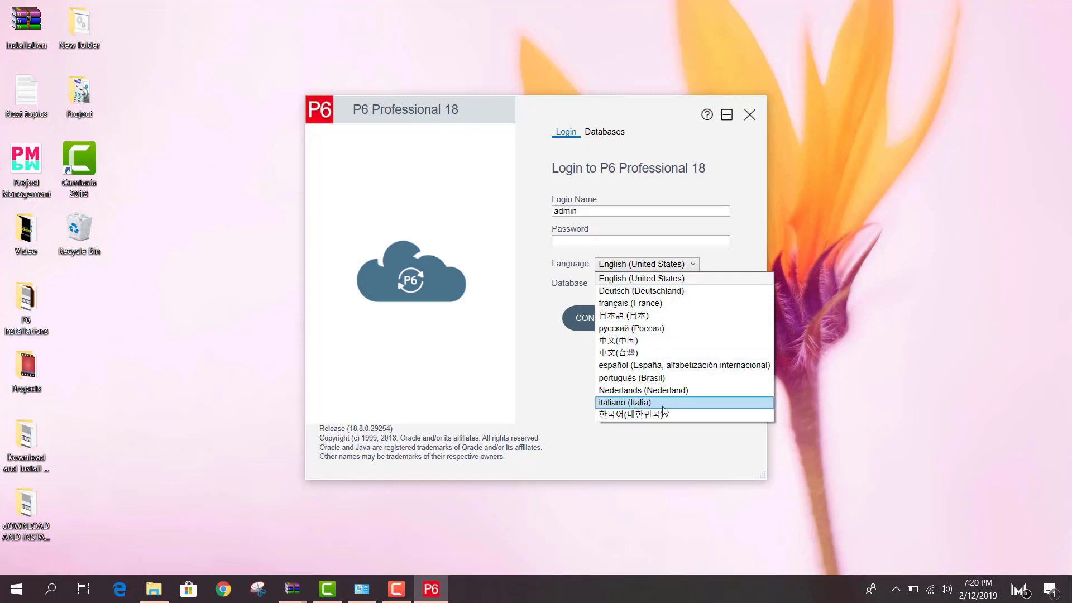
click(720, 255)
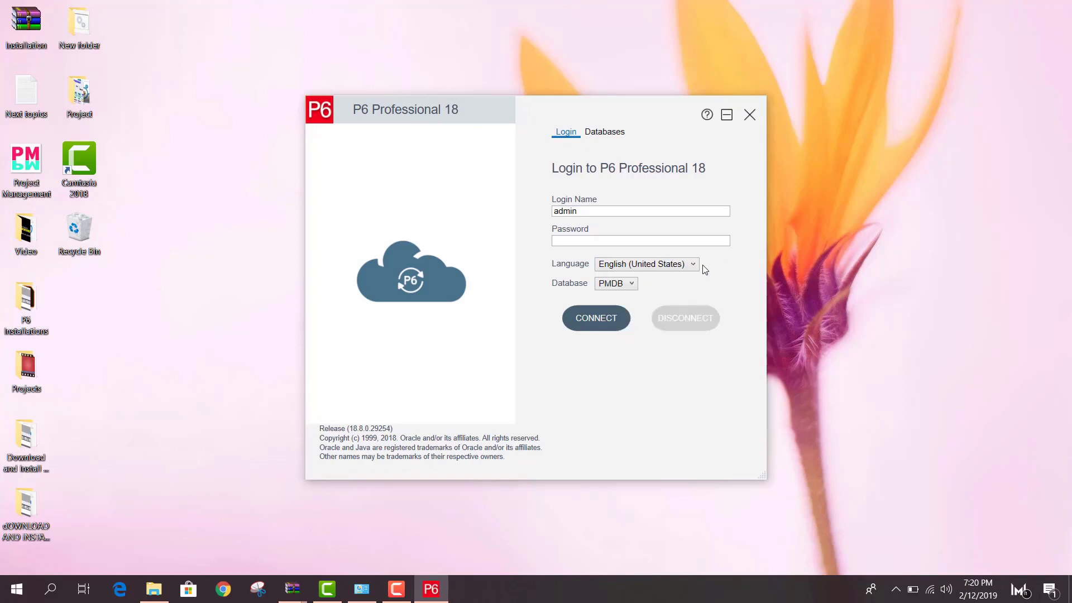
click(584, 238)
text(admin)
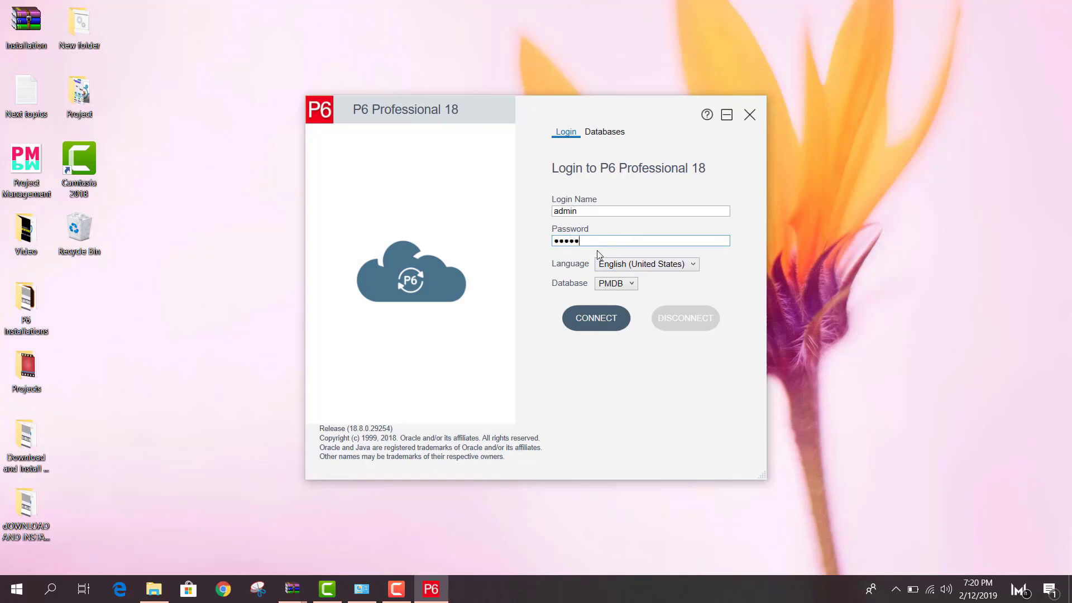
click(598, 319)
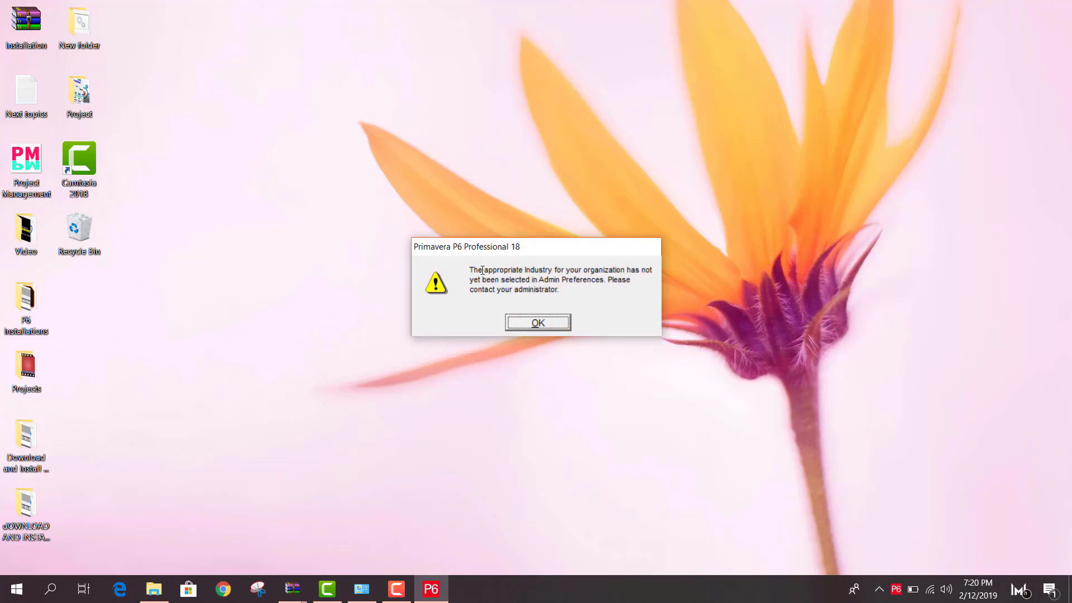
Dismiss the warning that no industry has been selected
drag(479, 270, 574, 278)
click(566, 278)
click(548, 323)
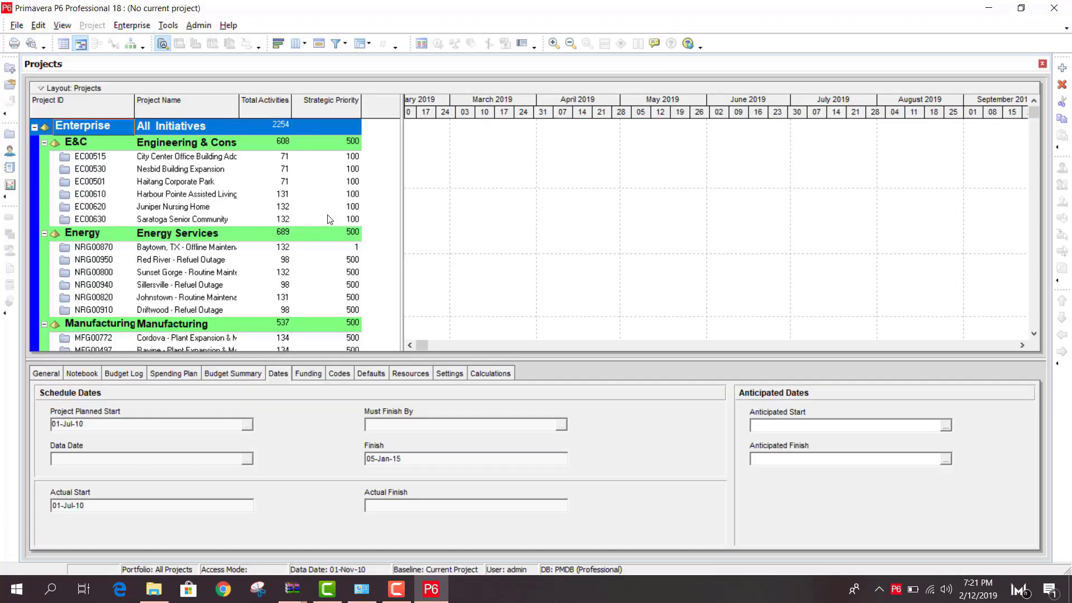
Set the industry to Engineering and Construction in Admin Preferences
click(199, 25)
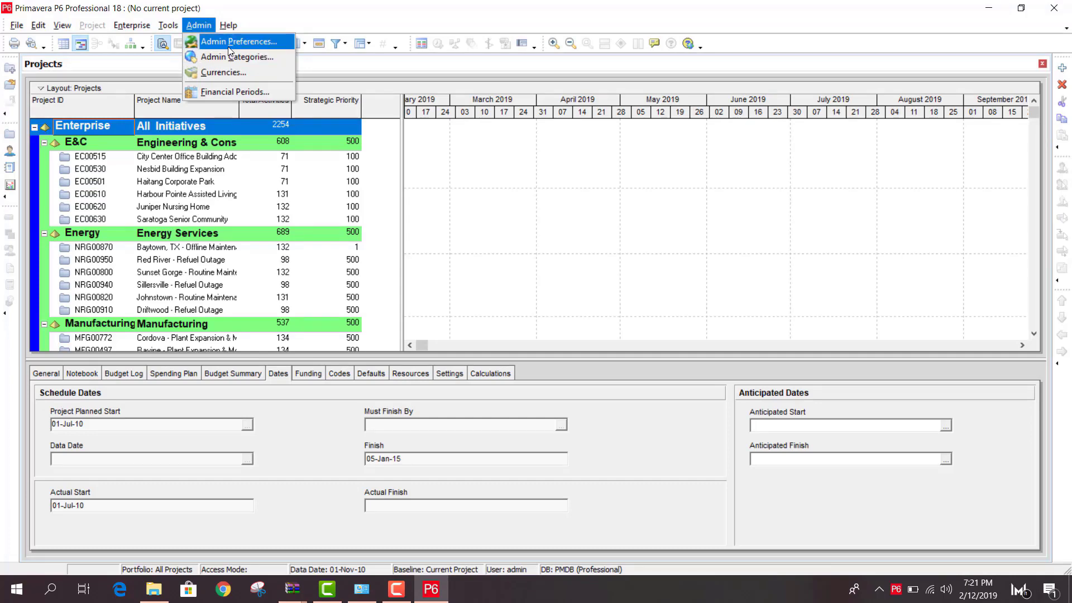
click(229, 47)
click(310, 285)
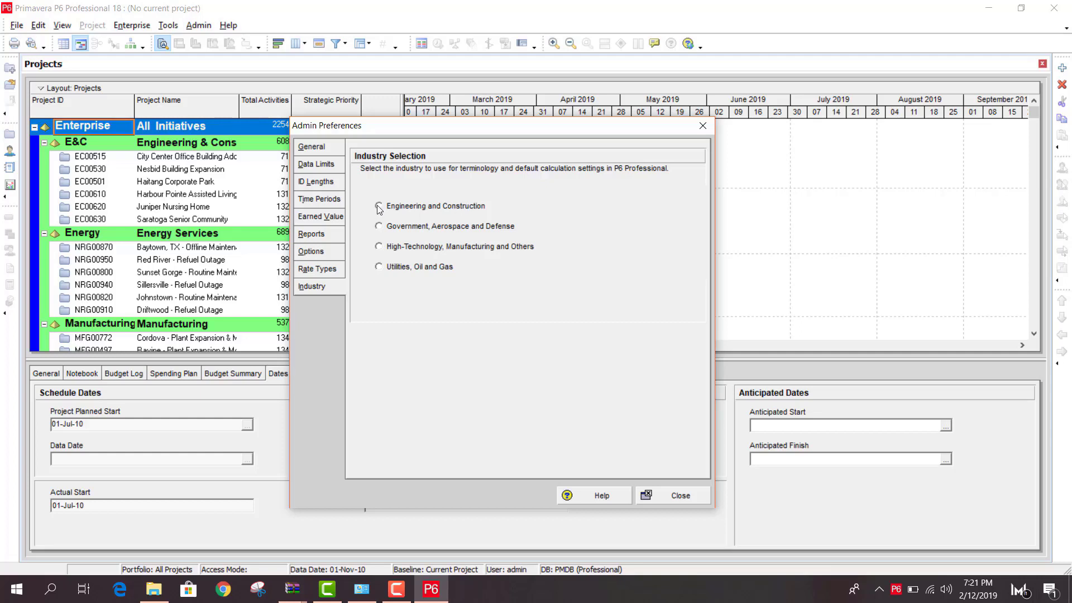
click(390, 212)
click(670, 497)
click(542, 334)
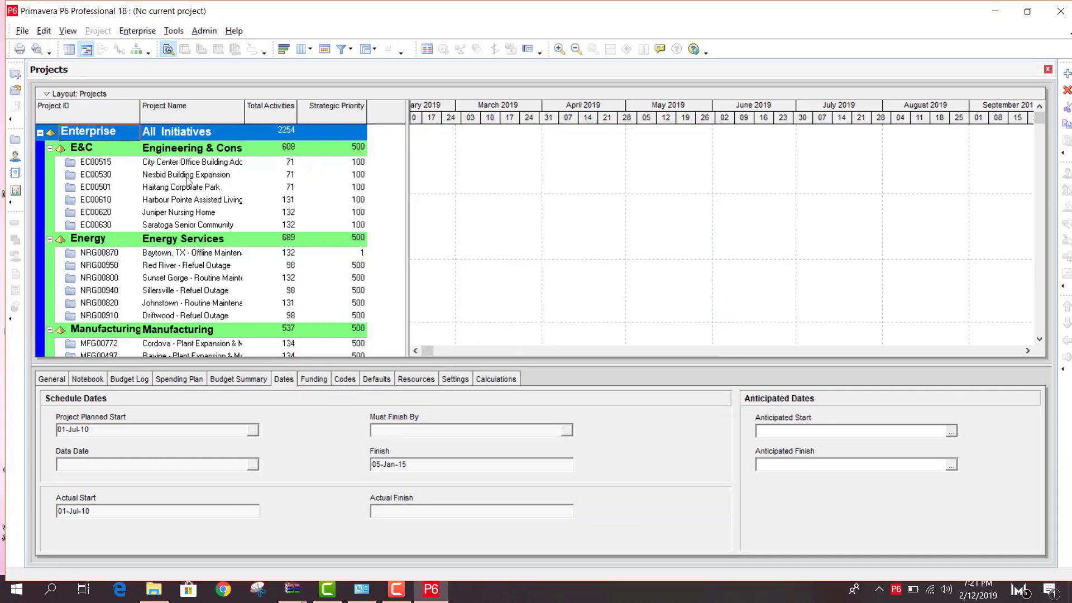
Open the NRG00800 Sunset Gorge project and show relationship lines on its Gantt chart
click(181, 171)
click(168, 212)
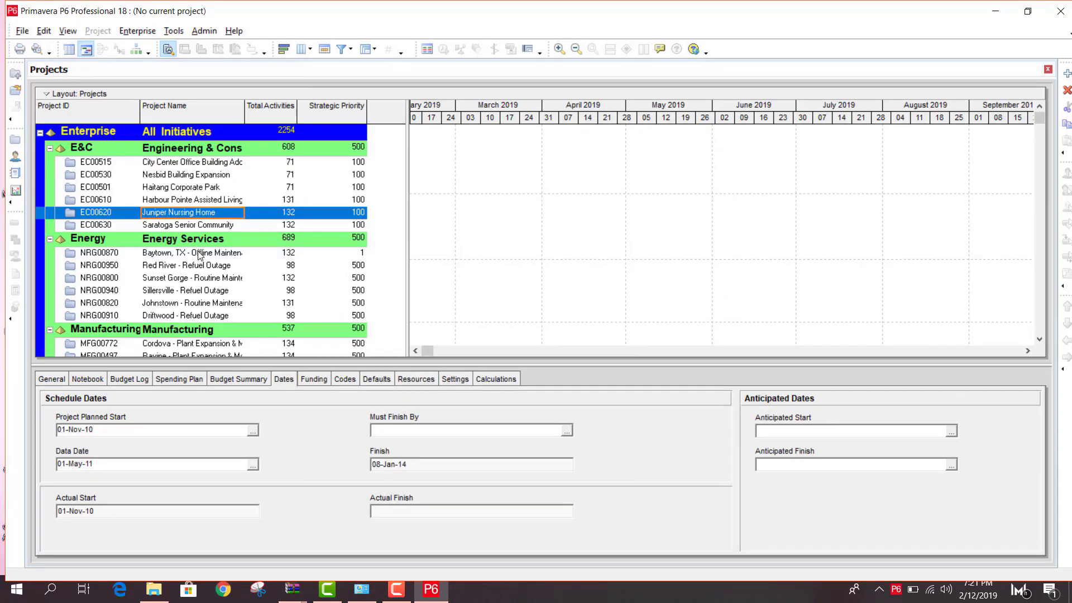
click(176, 277)
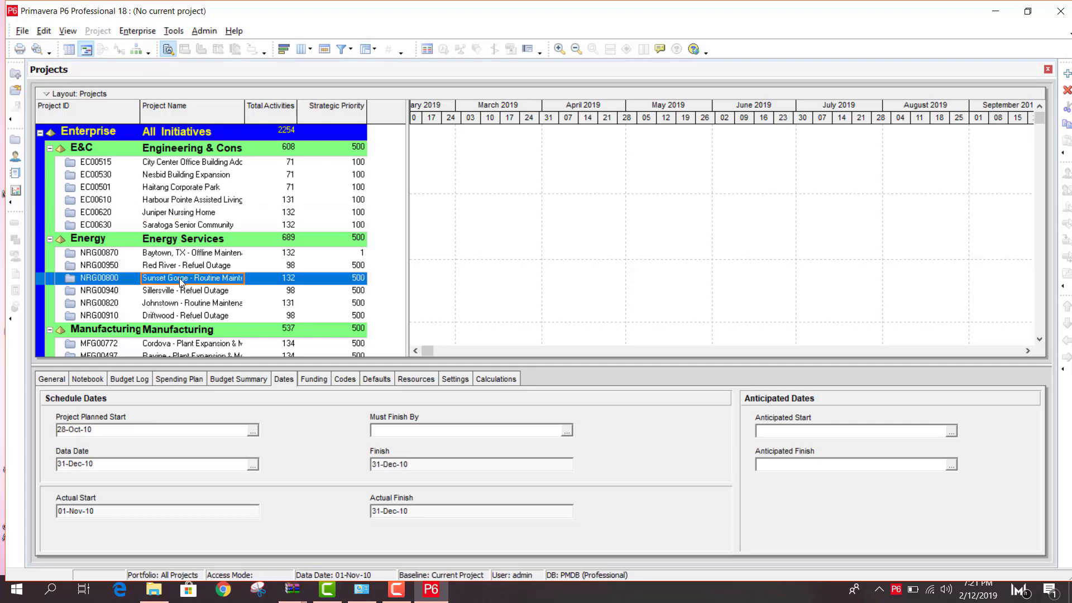
right_click(180, 280)
click(230, 232)
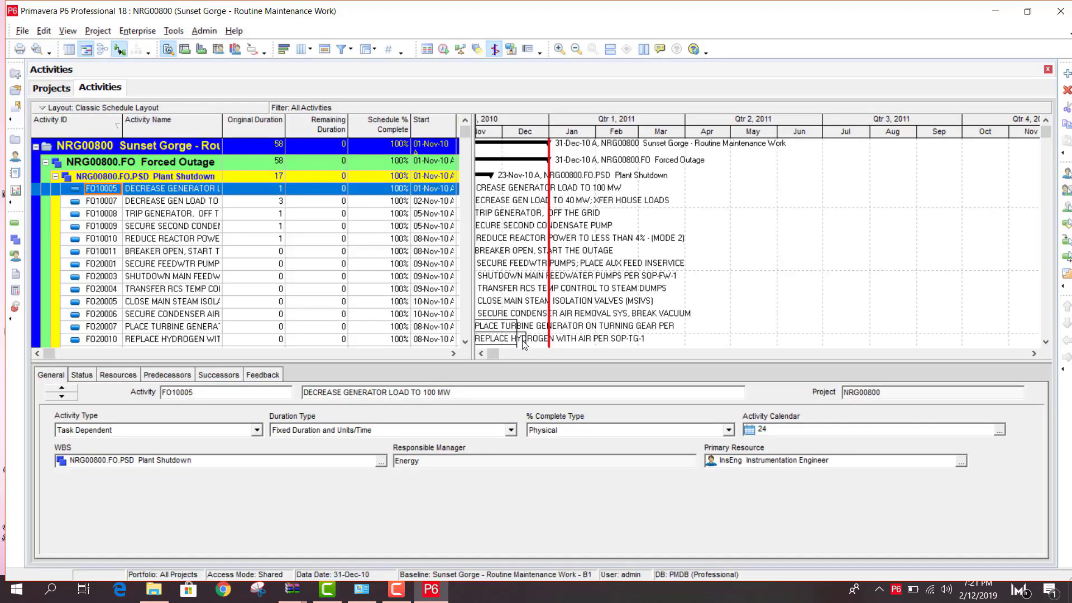
click(481, 354)
click(481, 353)
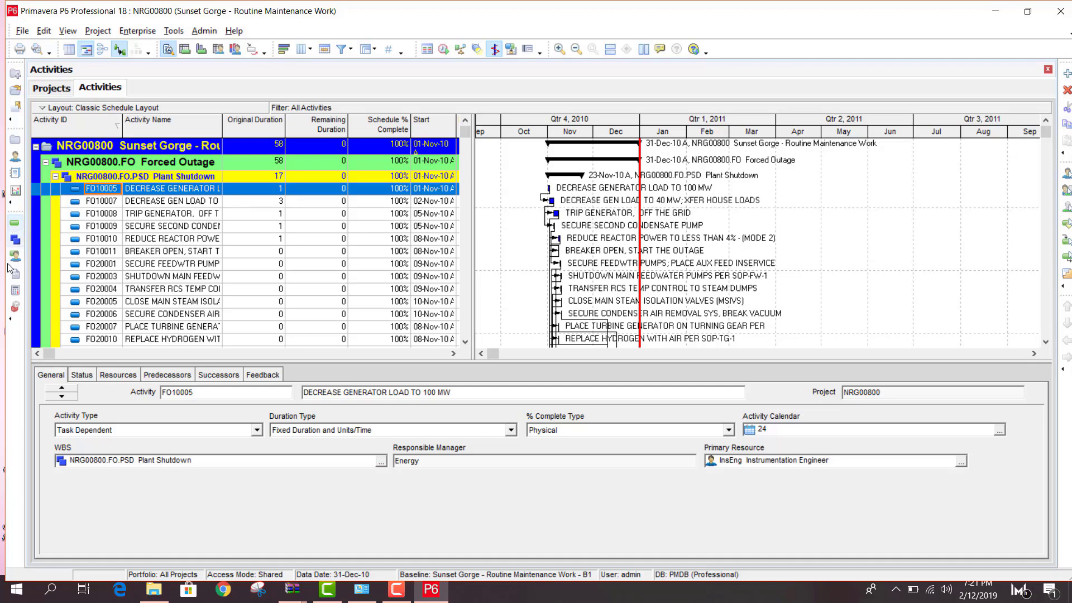
Open the project's WBS, Resource Assignments and Resources views
click(15, 242)
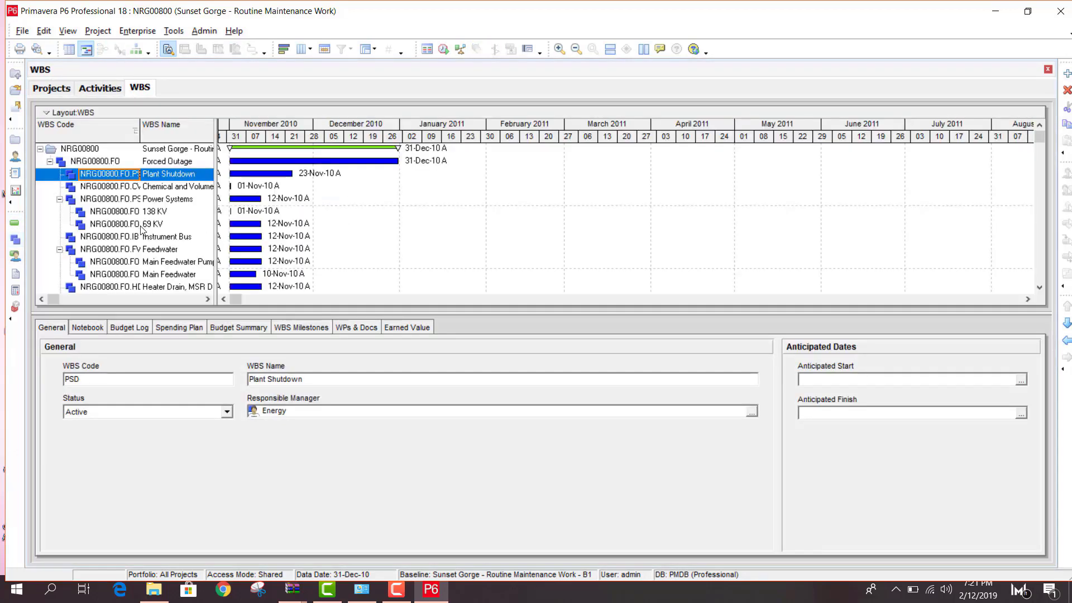
click(15, 257)
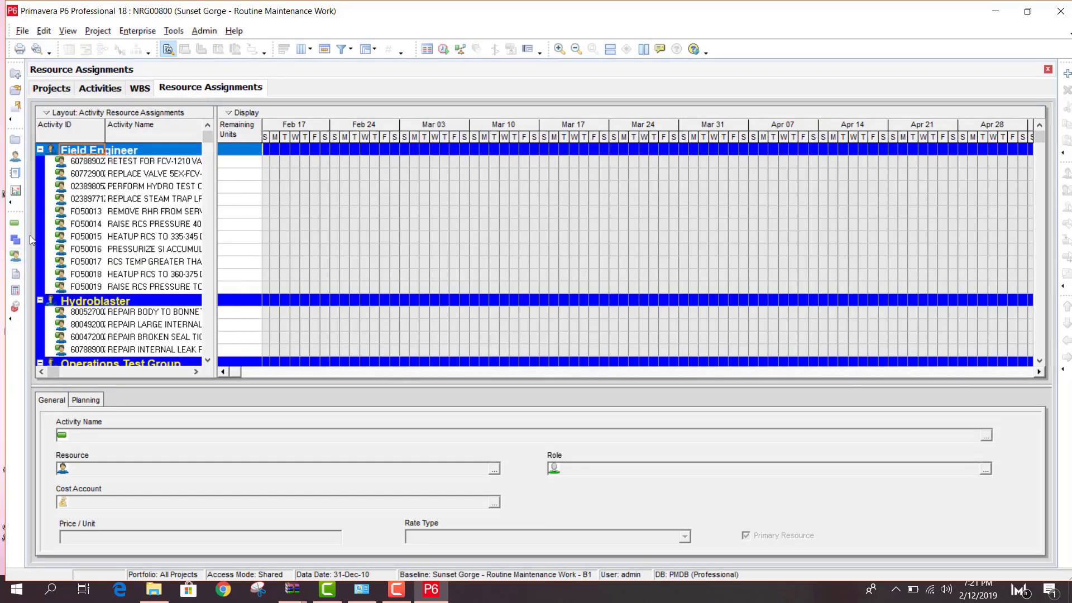
click(15, 156)
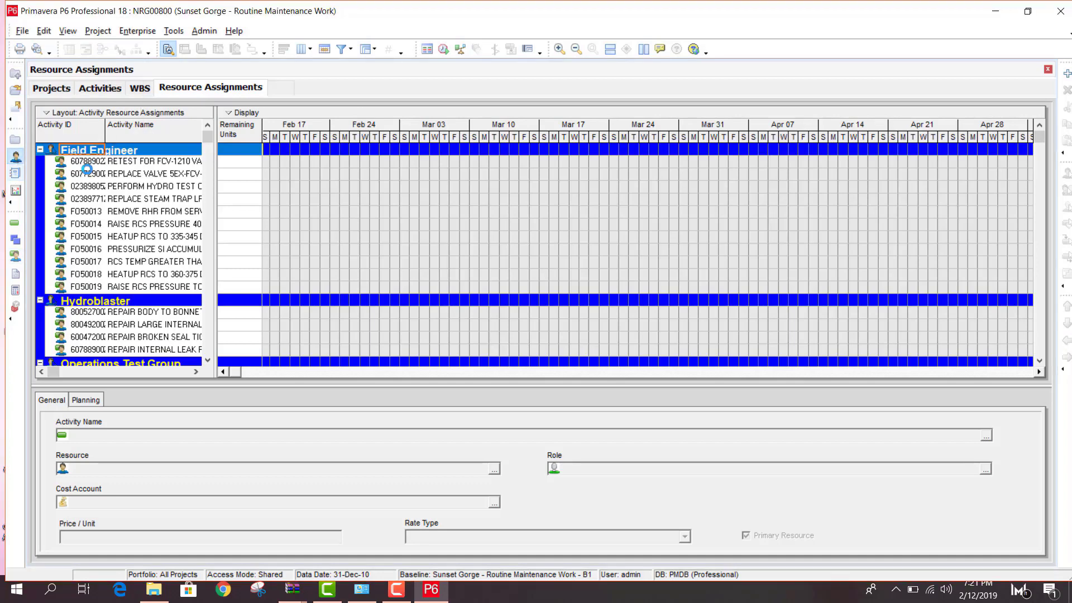